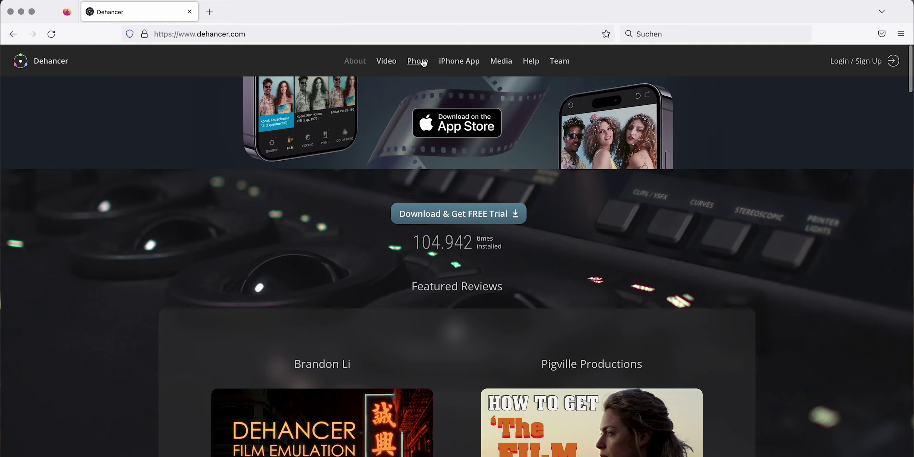
- Download the Dehancer Film plugin for Ps / LrC / C1 / APh on macOS (~253 MB)
{"action": "left_click", "coordinate": [423, 63]}
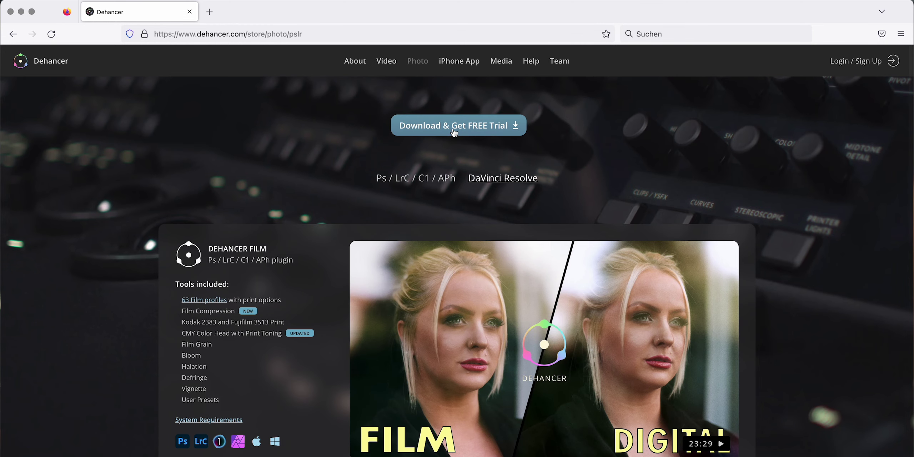
{"action": "left_click", "coordinate": [453, 132]}
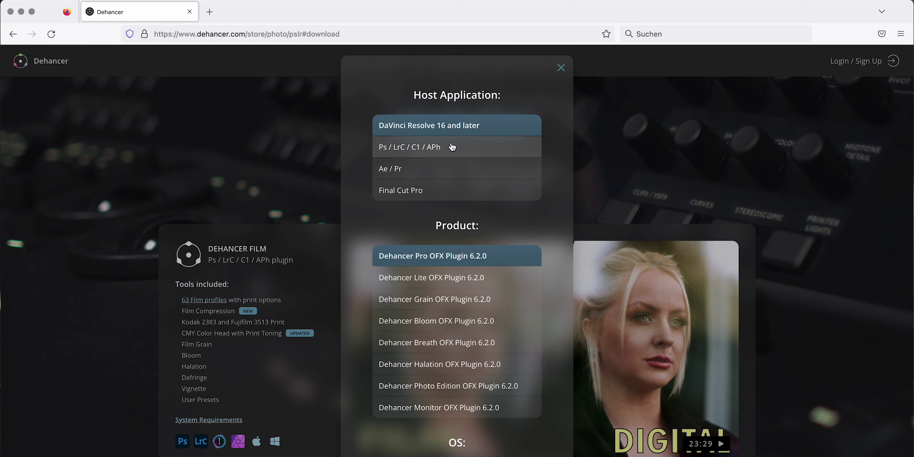
{"action": "left_click", "coordinate": [451, 145]}
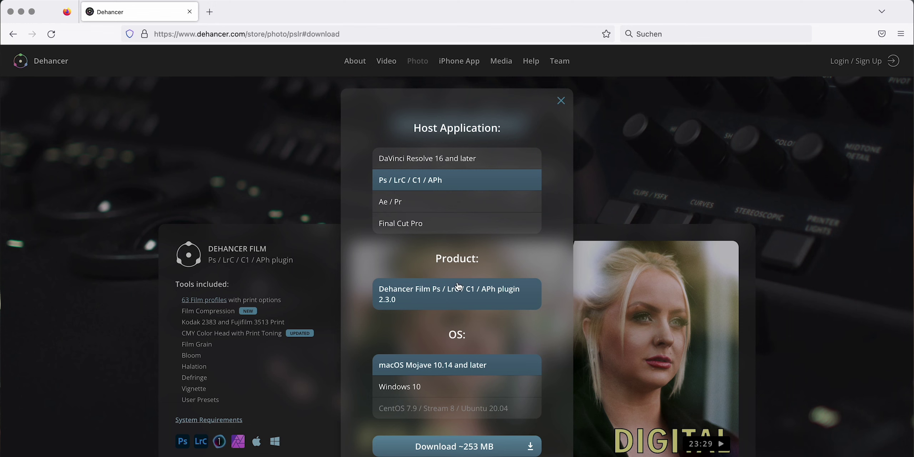
{"action": "left_click", "coordinate": [454, 447]}
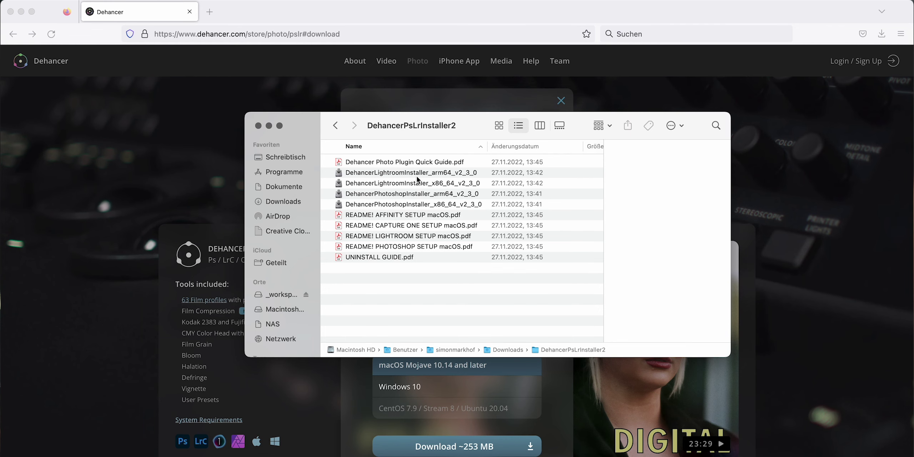
- Launch DehancerLightroomInstaller_arm64_v2_3_0 and allow it to open despite the macOS internet-download warning
{"action": "left_click", "coordinate": [418, 175]}
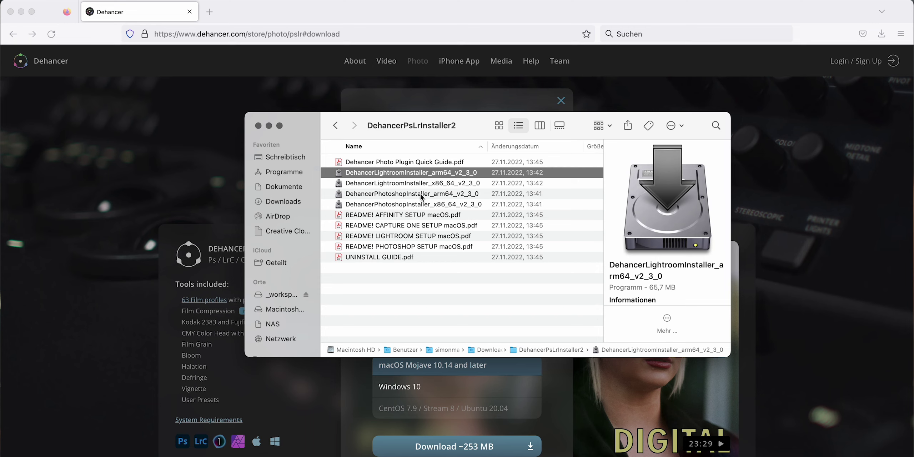
{"action": "double_click", "coordinate": [404, 174]}
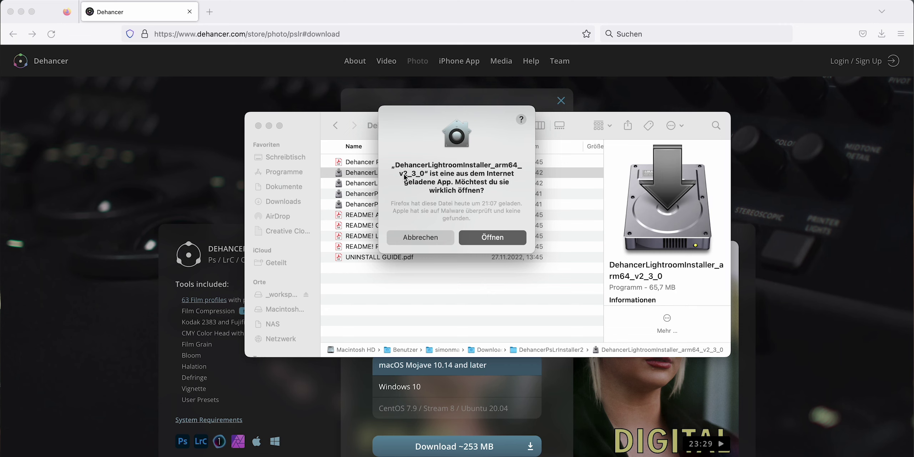
{"action": "left_click", "coordinate": [480, 233]}
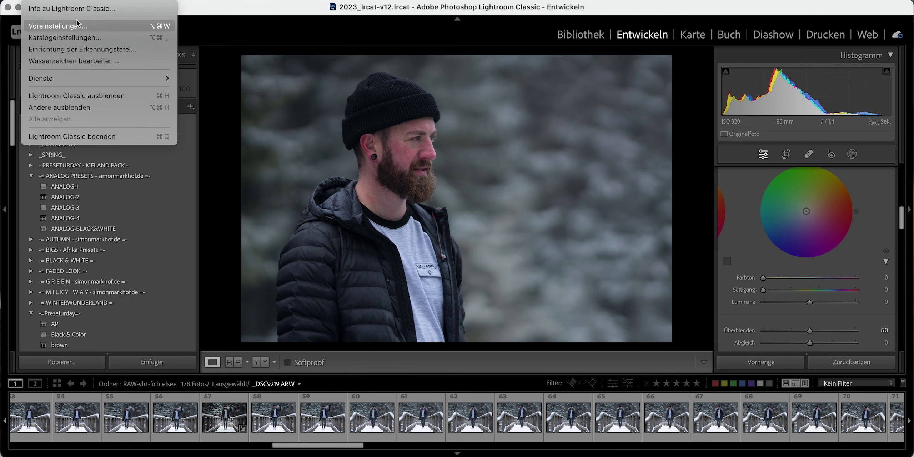
- Check the Externe Bearbeitung settings in the Lightroom Classic preferences
{"action": "left_click", "coordinate": [77, 24]}
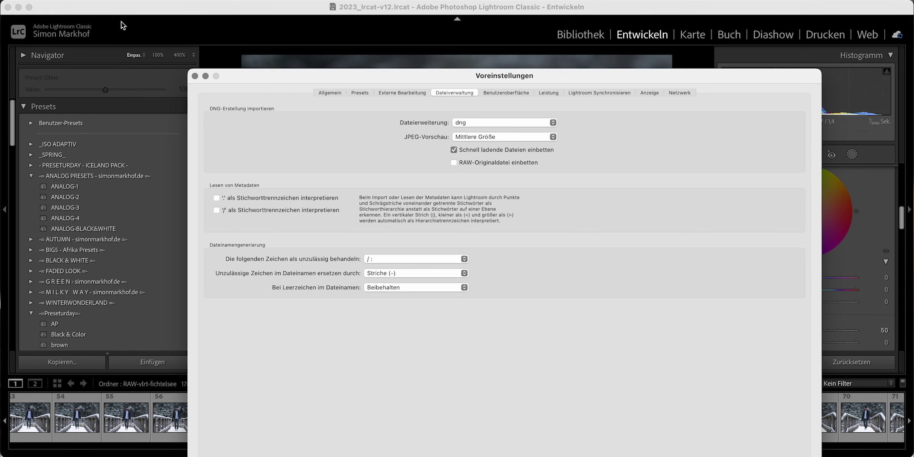
{"action": "left_click", "coordinate": [401, 92]}
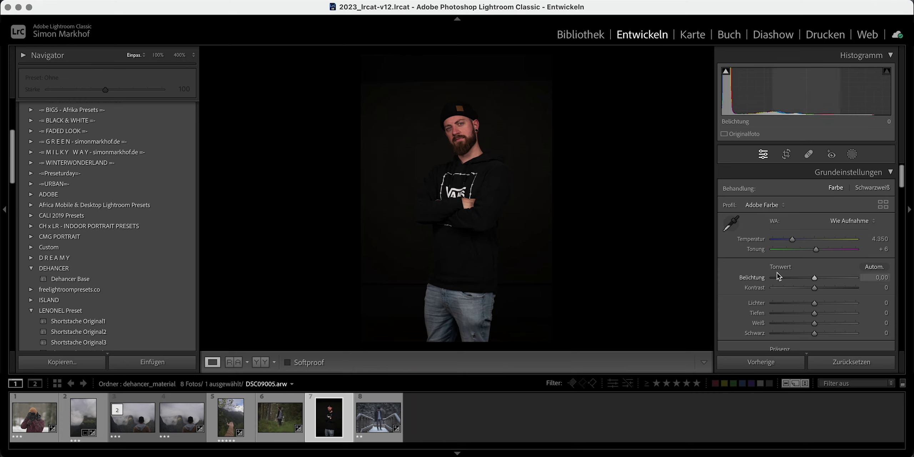
- Switch the profile to Adobe Standard with contrast −40 and blacks +60
{"action": "left_click", "coordinate": [781, 207]}
{"action": "left_click", "coordinate": [777, 251]}
{"action": "left_click", "coordinate": [871, 277]}
{"action": "type", "text": "-1"}
{"action": "key", "text": "Return"}
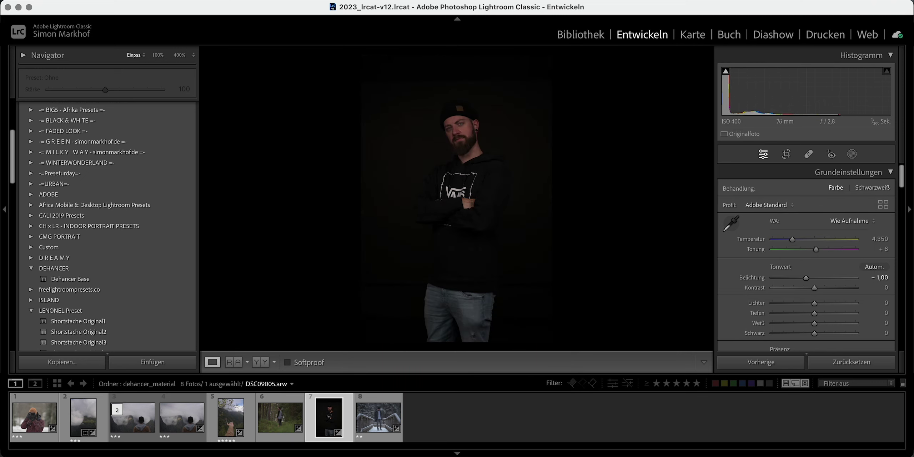
{"action": "left_click", "coordinate": [875, 287]}
{"action": "type", "text": "-"}
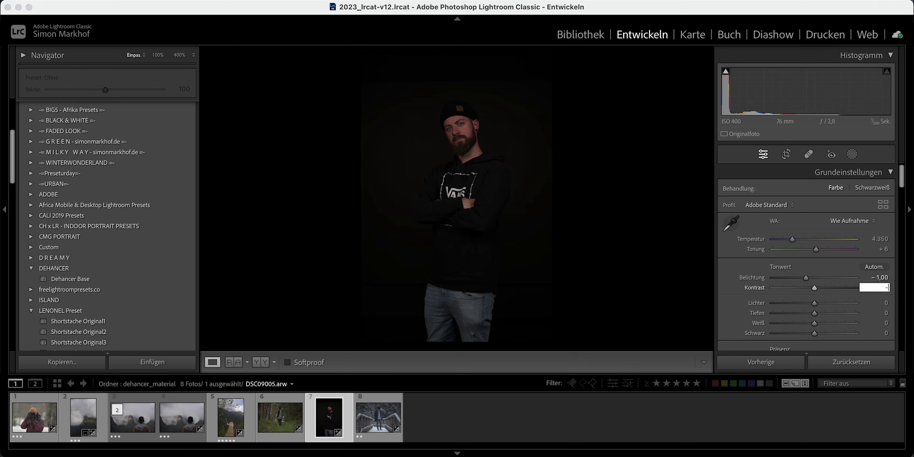
{"action": "key", "text": "Tab"}
{"action": "key", "text": "Tab"}
{"action": "key", "text": "Tab"}
{"action": "type", "text": "60"}
{"action": "key", "text": "Return"}
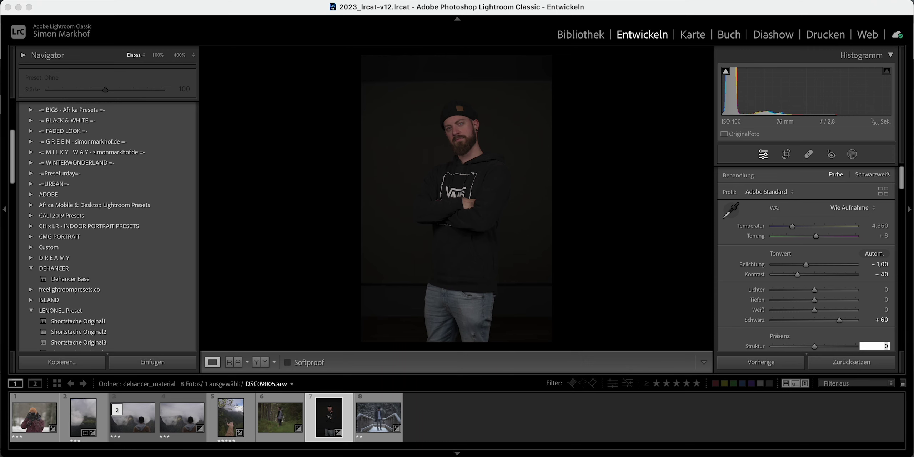
- Turn sharpening amount and colour noise reduction down to 0
{"action": "scroll", "coordinate": [827, 214], "scroll_direction": "down", "scroll_amount": 5}
{"action": "left_click", "coordinate": [829, 221]}
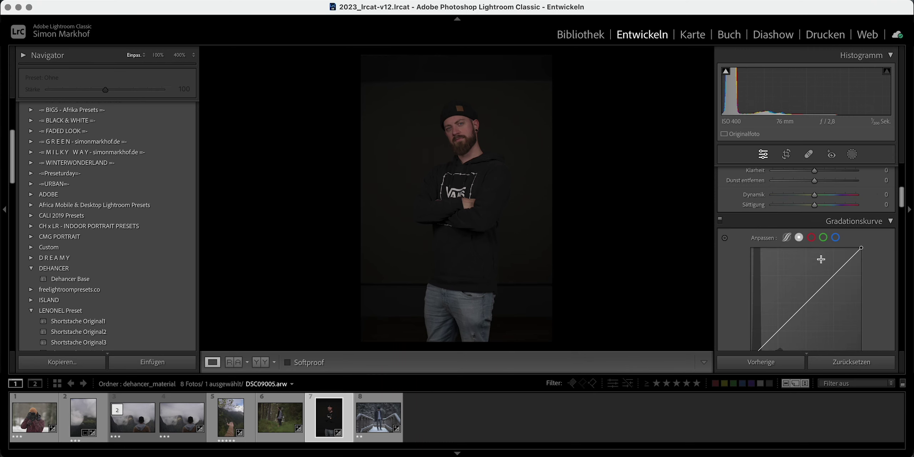
{"action": "scroll", "coordinate": [822, 255], "scroll_direction": "down", "scroll_amount": 3}
{"action": "scroll", "coordinate": [823, 256], "scroll_direction": "down", "scroll_amount": 2}
{"action": "scroll", "coordinate": [820, 270], "scroll_direction": "down", "scroll_amount": 3}
{"action": "scroll", "coordinate": [820, 270], "scroll_direction": "down", "scroll_amount": 4}
{"action": "scroll", "coordinate": [819, 270], "scroll_direction": "down", "scroll_amount": 4}
{"action": "scroll", "coordinate": [819, 269], "scroll_direction": "down", "scroll_amount": 4}
{"action": "left_click_drag", "start_coordinate": [795, 198], "coordinate": [767, 199]}
{"action": "left_click_drag", "start_coordinate": [792, 290], "coordinate": [728, 289]}
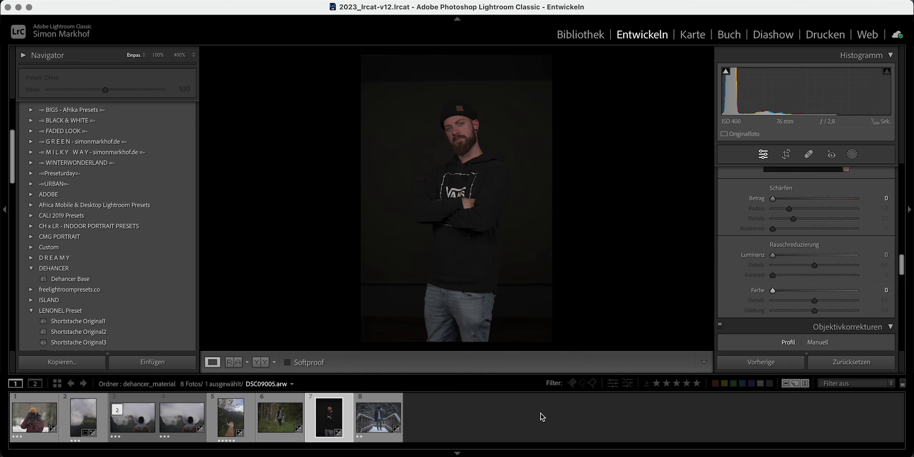
{"action": "scroll", "coordinate": [896, 278], "scroll_direction": "up", "scroll_amount": 15}
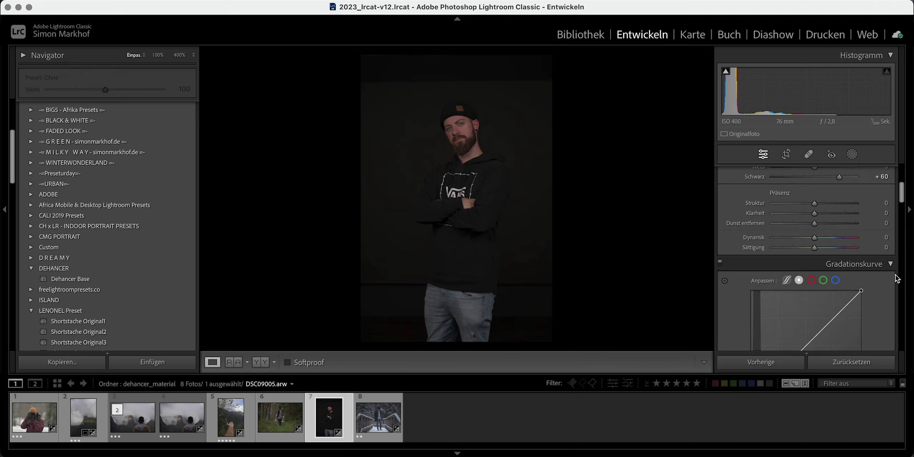
- Set exposure to +0,50 and neutralise white balance from a grey spot on the portrait
{"action": "left_click", "coordinate": [877, 277]}
{"action": "double_click", "coordinate": [806, 278]}
{"action": "left_click", "coordinate": [876, 278]}
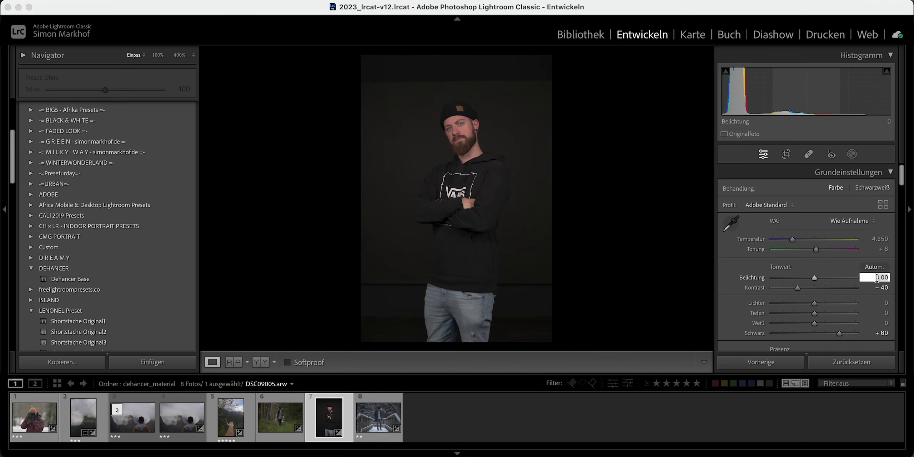
{"action": "type", "text": "0"}
{"action": "key", "text": "Return"}
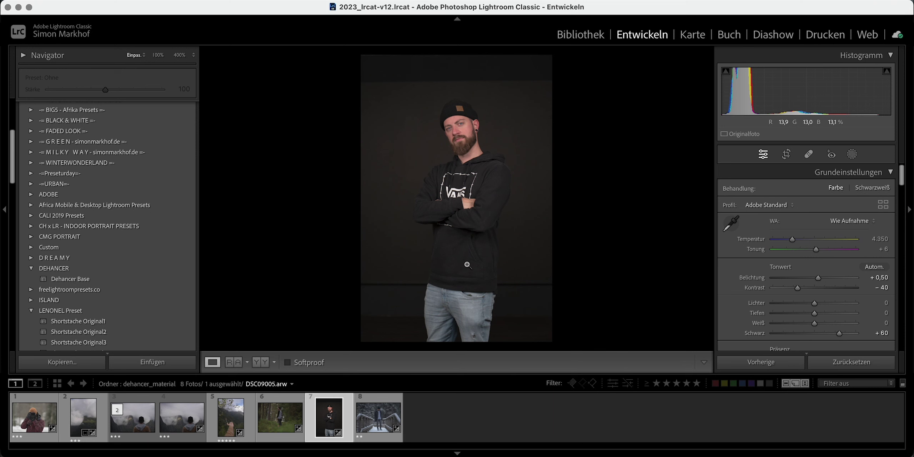
{"action": "left_click", "coordinate": [731, 222]}
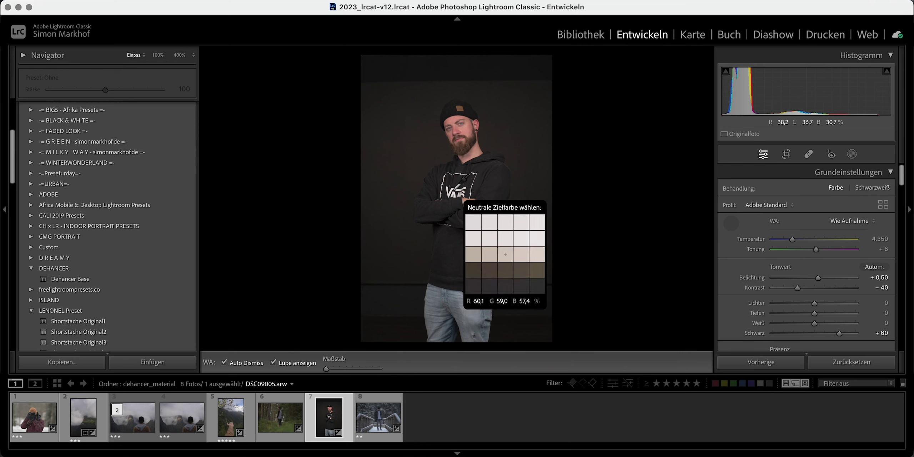
{"action": "left_click", "coordinate": [457, 193]}
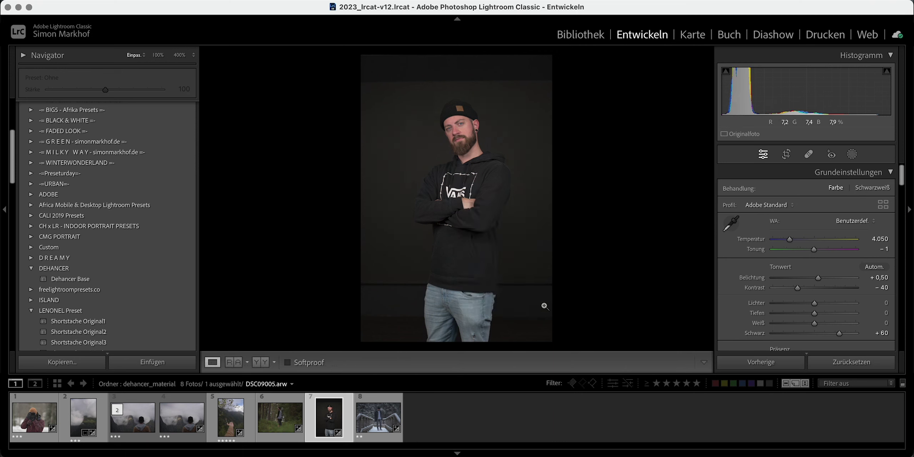
- Send the portrait to the Dehancer Lightroom Plugin as an edited 16-bit sRGB TIFF copy
{"action": "right_click", "coordinate": [334, 417]}
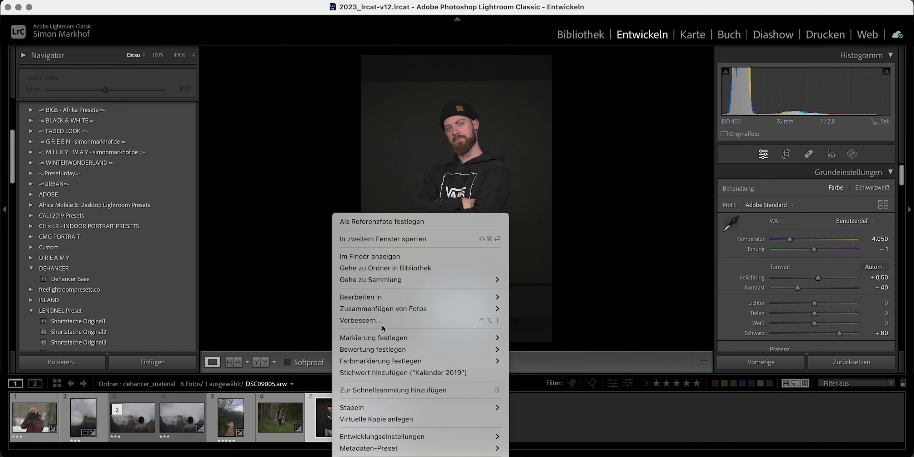
{"action": "mouse_move", "coordinate": [362, 297]}
{"action": "left_click", "coordinate": [551, 308]}
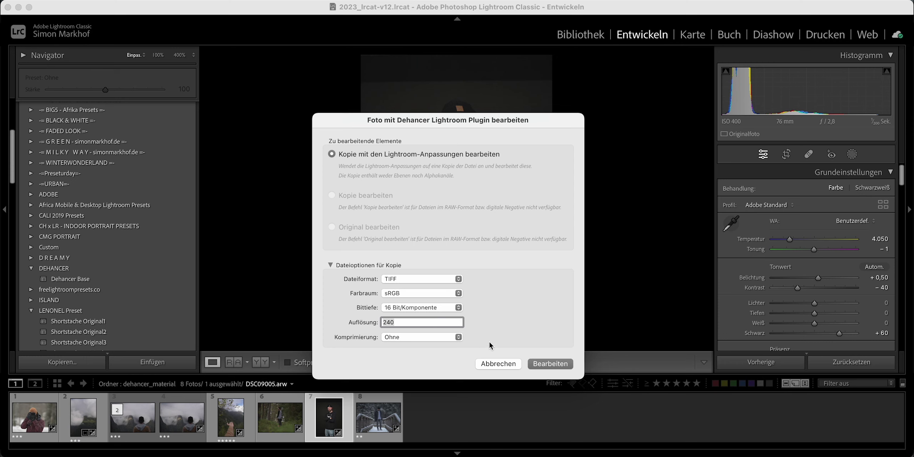
{"action": "left_click", "coordinate": [546, 365]}
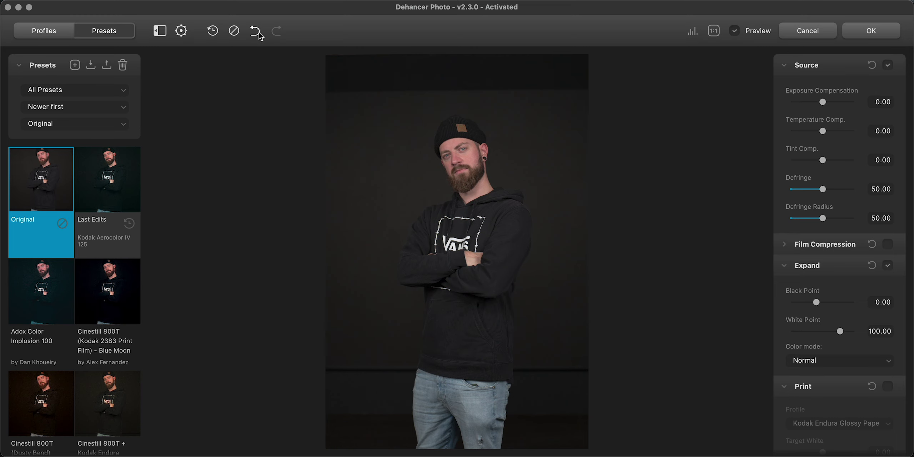
- View the portrait at 100% and apply the Cinestill 800T Blue Moon preset
{"action": "left_click", "coordinate": [717, 36]}
{"action": "scroll", "coordinate": [132, 171], "scroll_direction": "down", "scroll_amount": 2}
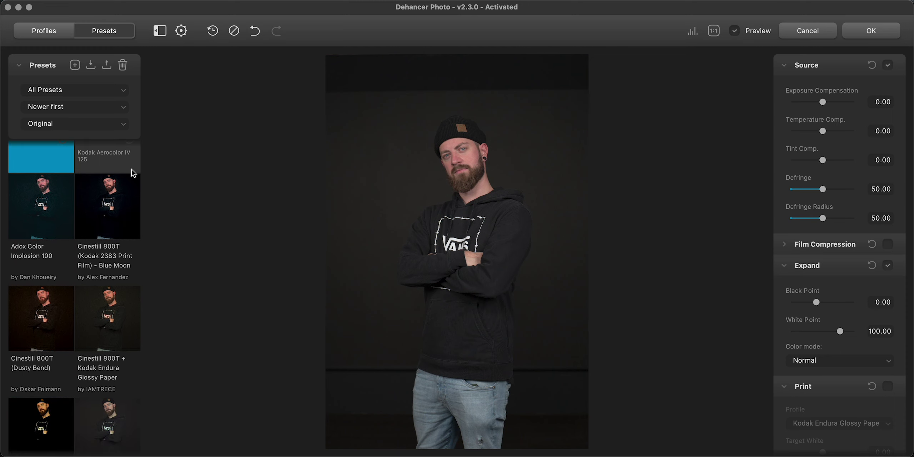
{"action": "scroll", "coordinate": [132, 171], "scroll_direction": "down", "scroll_amount": 2}
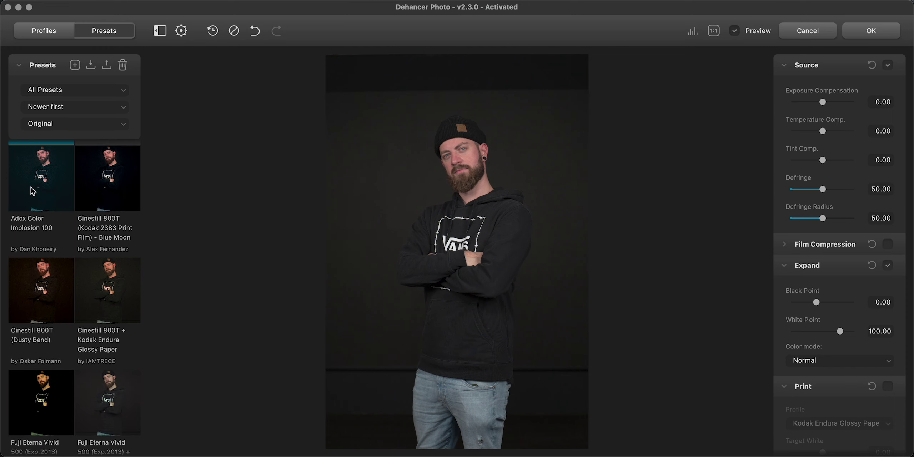
{"action": "scroll", "coordinate": [82, 336], "scroll_direction": "down", "scroll_amount": 1}
{"action": "scroll", "coordinate": [83, 337], "scroll_direction": "down", "scroll_amount": 2}
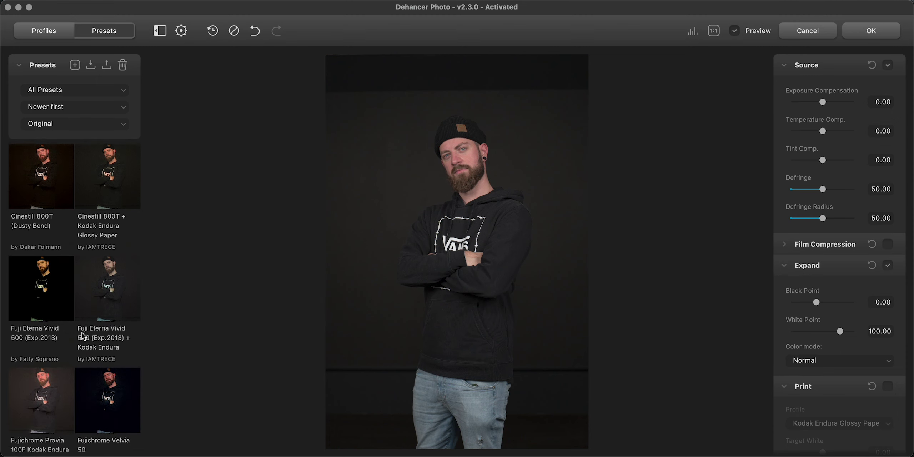
{"action": "scroll", "coordinate": [83, 336], "scroll_direction": "down", "scroll_amount": 3}
{"action": "scroll", "coordinate": [83, 336], "scroll_direction": "up", "scroll_amount": 3}
{"action": "scroll", "coordinate": [83, 336], "scroll_direction": "up", "scroll_amount": 2}
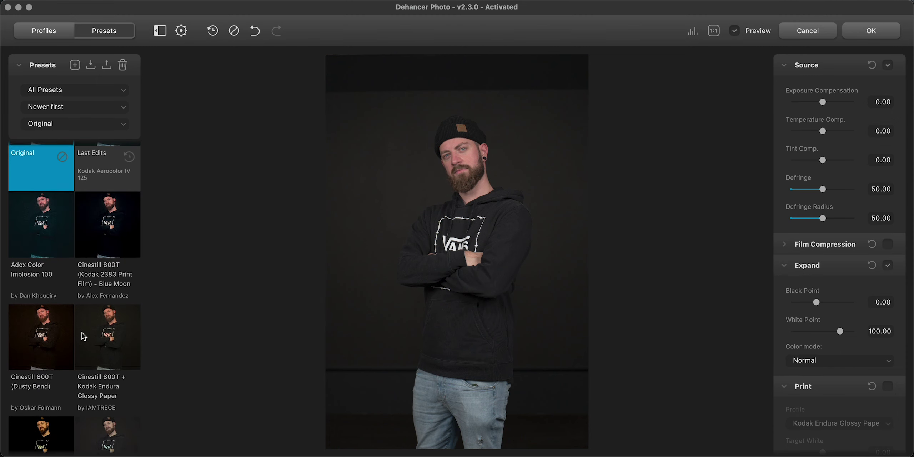
{"action": "left_click", "coordinate": [110, 251]}
- Review the preset's Color Head and Film Grain settings, then revert to Original
{"action": "scroll", "coordinate": [887, 116], "scroll_direction": "down", "scroll_amount": 3}
{"action": "scroll", "coordinate": [881, 118], "scroll_direction": "down", "scroll_amount": 3}
{"action": "scroll", "coordinate": [874, 119], "scroll_direction": "down", "scroll_amount": 2}
{"action": "scroll", "coordinate": [871, 122], "scroll_direction": "down", "scroll_amount": 2}
{"action": "scroll", "coordinate": [850, 126], "scroll_direction": "down", "scroll_amount": 1}
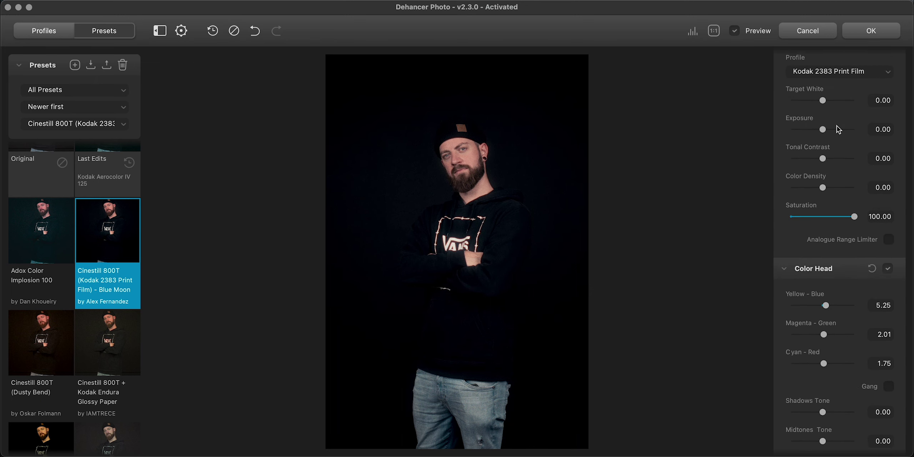
{"action": "scroll", "coordinate": [838, 129], "scroll_direction": "down", "scroll_amount": 2}
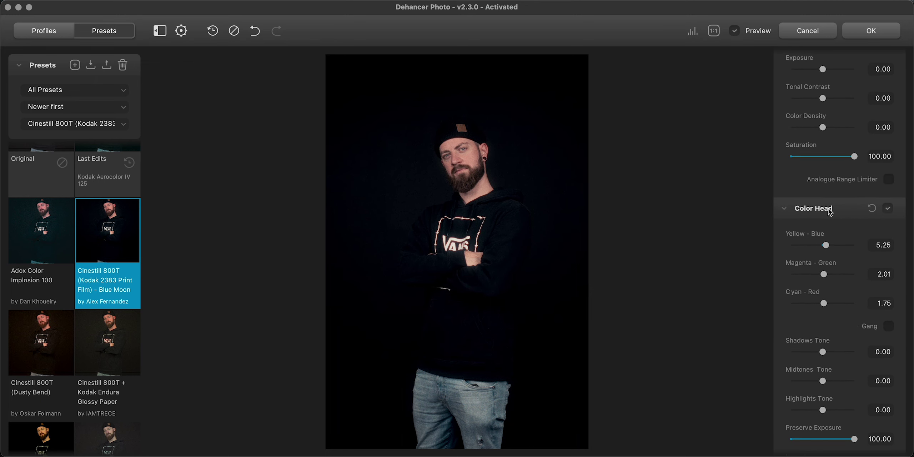
{"action": "scroll", "coordinate": [828, 218], "scroll_direction": "down", "scroll_amount": 2}
{"action": "scroll", "coordinate": [827, 220], "scroll_direction": "down", "scroll_amount": 3}
{"action": "scroll", "coordinate": [831, 236], "scroll_direction": "down", "scroll_amount": 3}
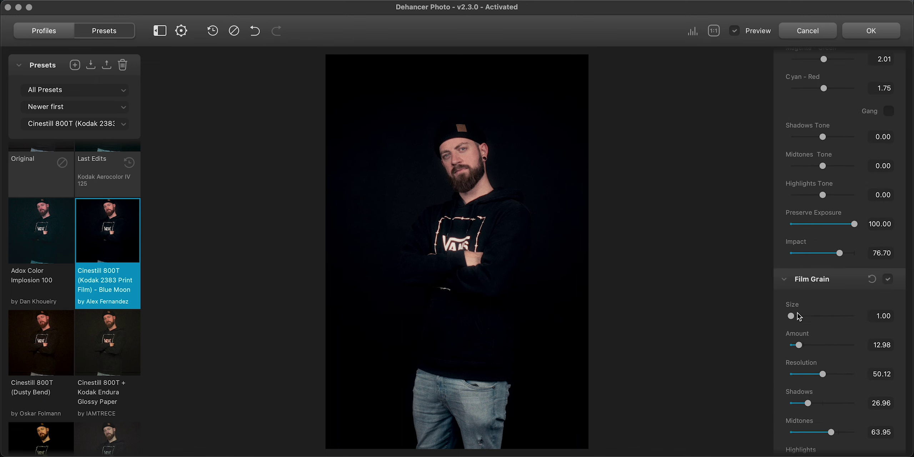
{"action": "scroll", "coordinate": [800, 316], "scroll_direction": "down", "scroll_amount": 3}
{"action": "scroll", "coordinate": [800, 316], "scroll_direction": "up", "scroll_amount": 5}
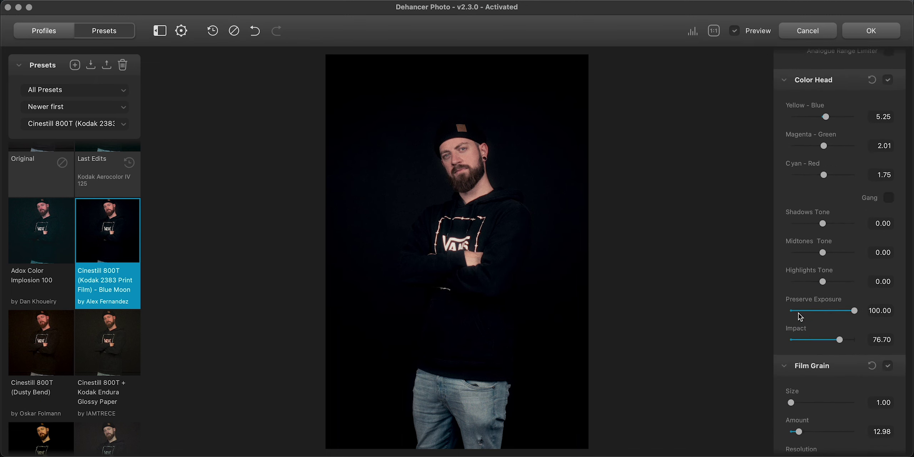
{"action": "scroll", "coordinate": [800, 316], "scroll_direction": "up", "scroll_amount": 10}
{"action": "scroll", "coordinate": [800, 316], "scroll_direction": "up", "scroll_amount": 5}
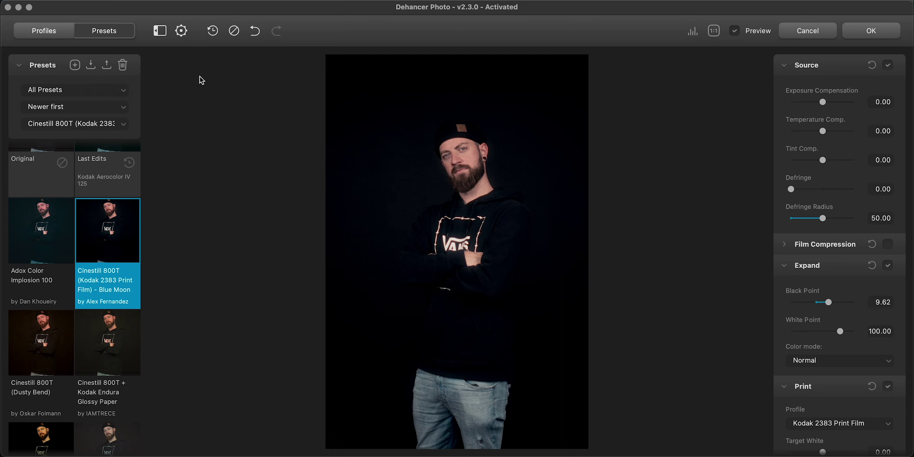
{"action": "scroll", "coordinate": [103, 308], "scroll_direction": "down", "scroll_amount": 3}
{"action": "scroll", "coordinate": [103, 309], "scroll_direction": "up", "scroll_amount": 4}
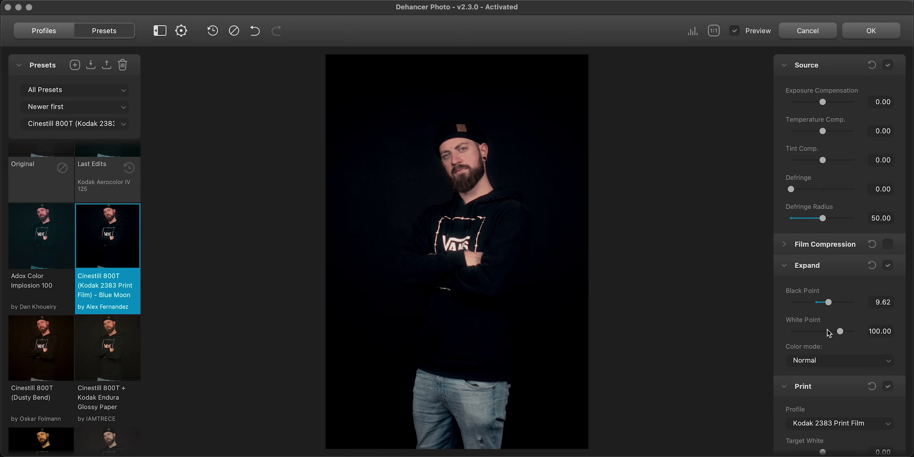
{"action": "scroll", "coordinate": [65, 205], "scroll_direction": "up", "scroll_amount": 2}
{"action": "left_click", "coordinate": [65, 204]}
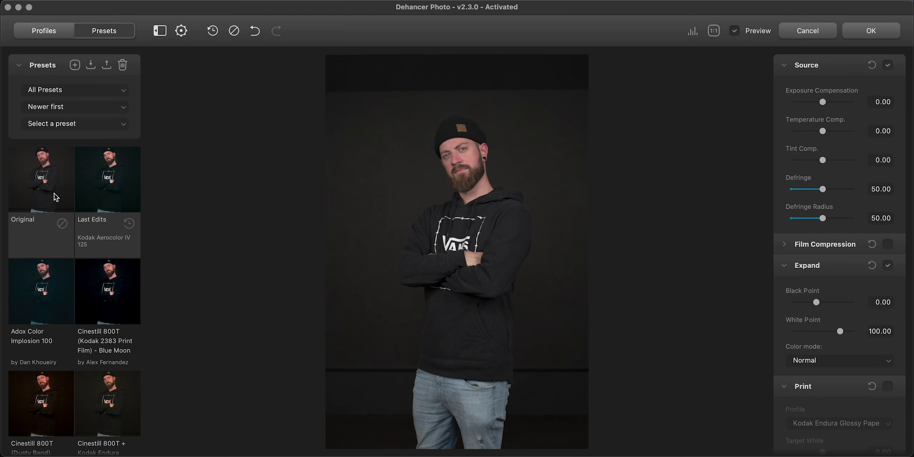
- Start from Original and enable Film Profile in the Profiles tab
{"action": "left_click", "coordinate": [54, 194]}
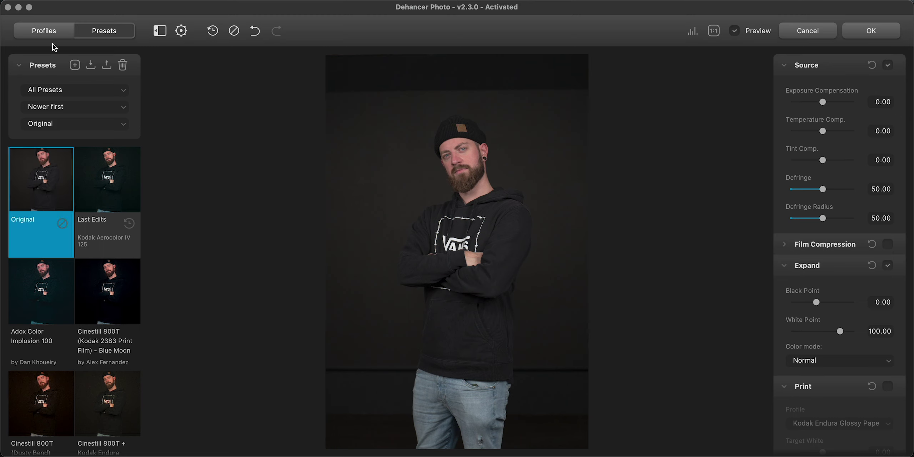
{"action": "left_click", "coordinate": [44, 31]}
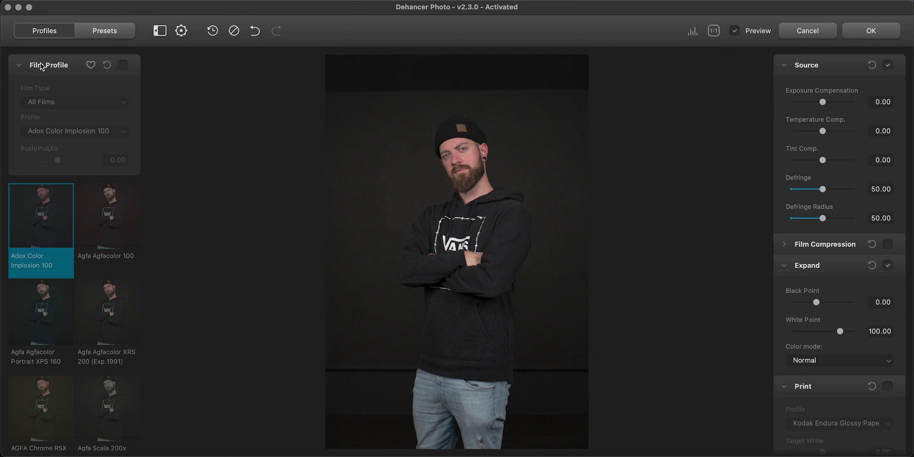
{"action": "left_click", "coordinate": [124, 65]}
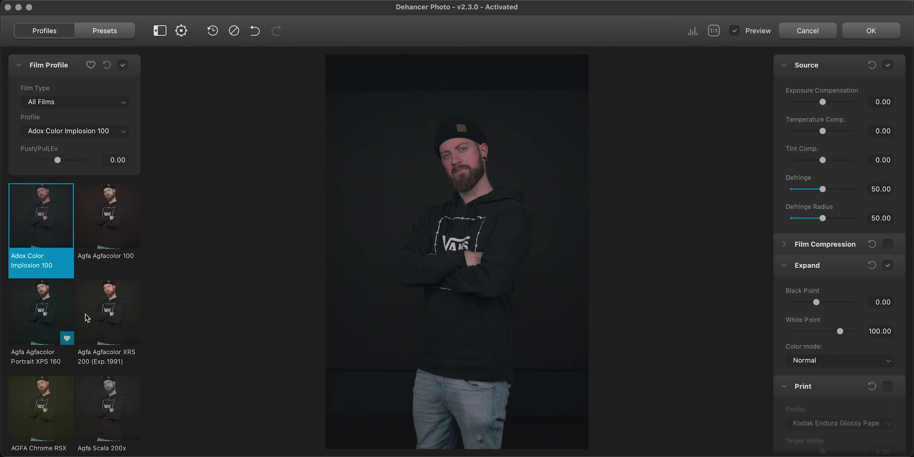
{"action": "left_click", "coordinate": [111, 131]}
{"action": "scroll", "coordinate": [110, 132], "scroll_direction": "down", "scroll_amount": 3}
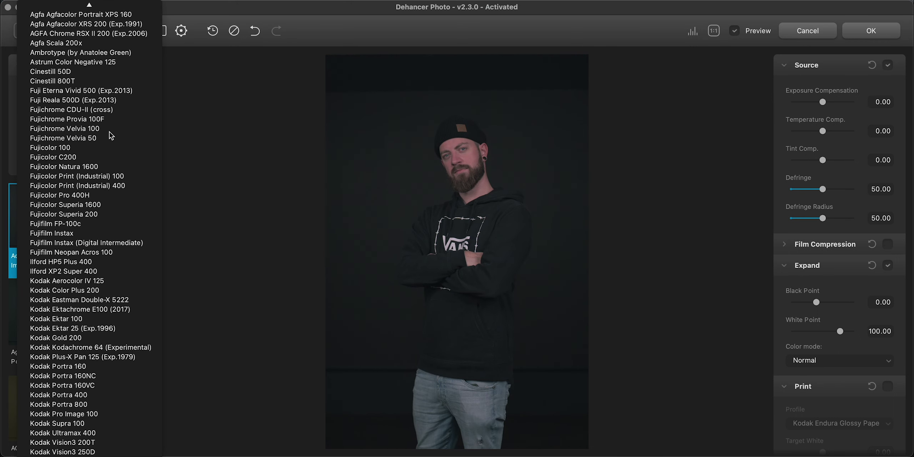
{"action": "scroll", "coordinate": [109, 132], "scroll_direction": "up", "scroll_amount": 2}
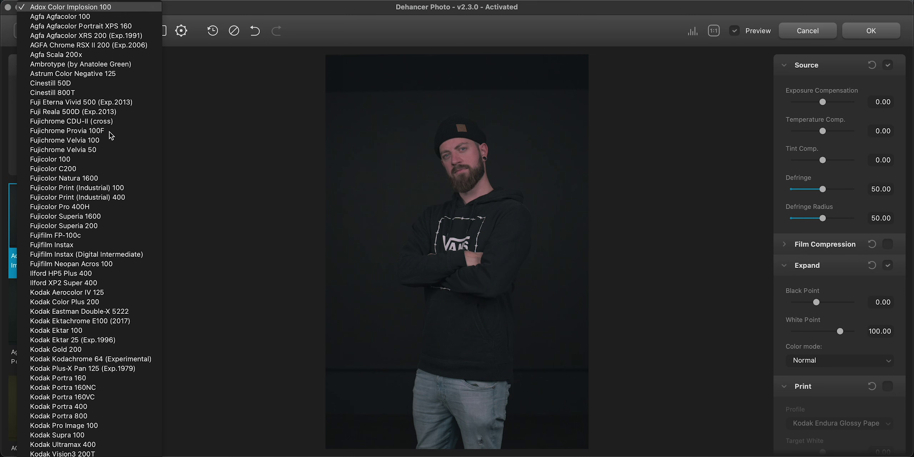
{"action": "left_click", "coordinate": [203, 116]}
- Apply the Fujicolor Natura 1600 film profile to the portrait
{"action": "scroll", "coordinate": [80, 226], "scroll_direction": "down", "scroll_amount": 3}
{"action": "scroll", "coordinate": [80, 226], "scroll_direction": "down", "scroll_amount": 3}
{"action": "scroll", "coordinate": [80, 226], "scroll_direction": "down", "scroll_amount": 3}
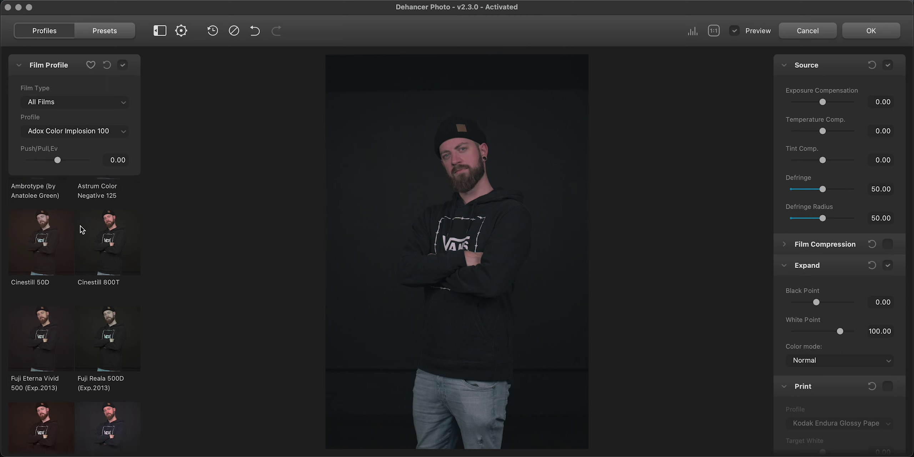
{"action": "scroll", "coordinate": [80, 225], "scroll_direction": "down", "scroll_amount": 2}
{"action": "scroll", "coordinate": [80, 226], "scroll_direction": "down", "scroll_amount": 2}
{"action": "scroll", "coordinate": [80, 225], "scroll_direction": "down", "scroll_amount": 2}
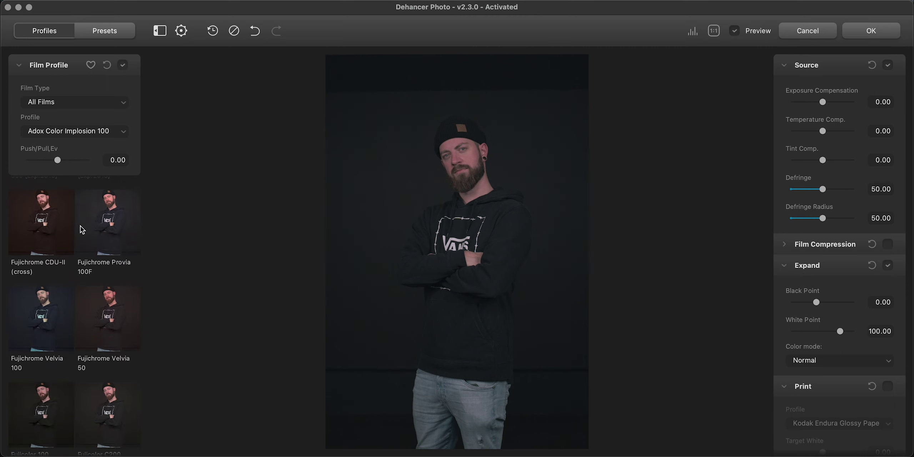
{"action": "scroll", "coordinate": [80, 228], "scroll_direction": "down", "scroll_amount": 2}
{"action": "scroll", "coordinate": [80, 229], "scroll_direction": "down", "scroll_amount": 2}
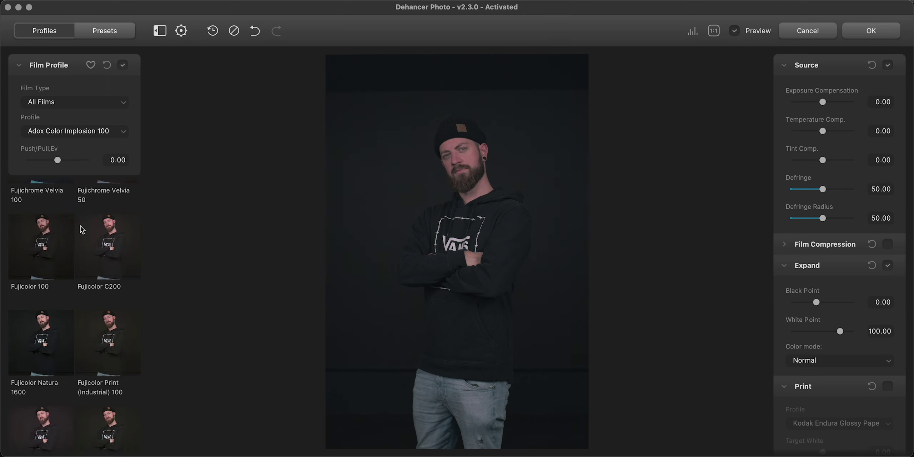
{"action": "scroll", "coordinate": [80, 229], "scroll_direction": "down", "scroll_amount": 1}
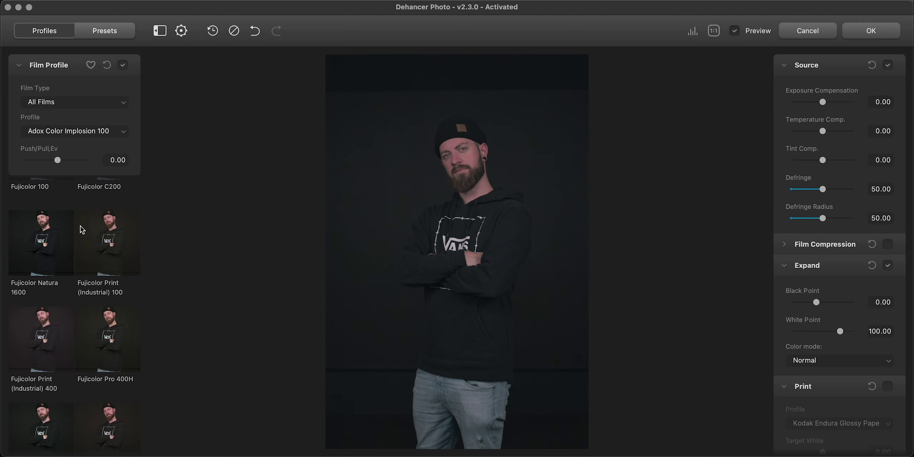
{"action": "left_click", "coordinate": [60, 246]}
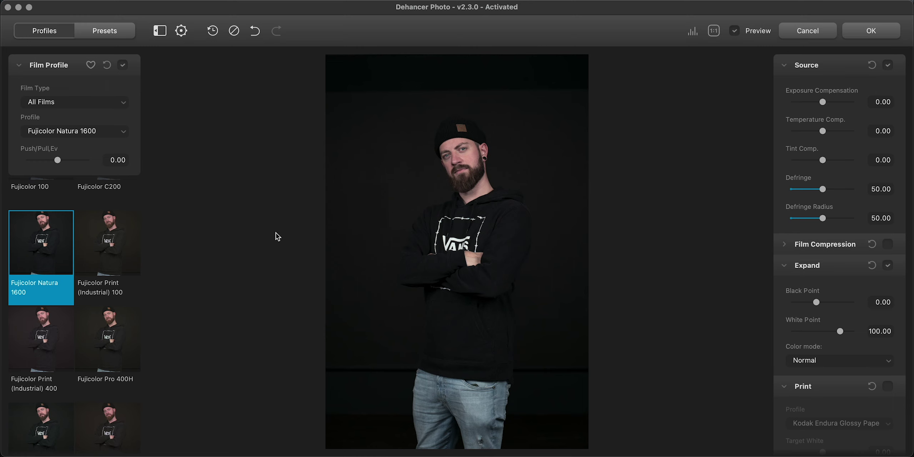
{"action": "scroll", "coordinate": [87, 253], "scroll_direction": "down", "scroll_amount": 5}
{"action": "scroll", "coordinate": [87, 253], "scroll_direction": "up", "scroll_amount": 2}
{"action": "scroll", "coordinate": [87, 253], "scroll_direction": "up", "scroll_amount": 2}
{"action": "scroll", "coordinate": [87, 253], "scroll_direction": "up", "scroll_amount": 1}
{"action": "scroll", "coordinate": [87, 252], "scroll_direction": "down", "scroll_amount": 2}
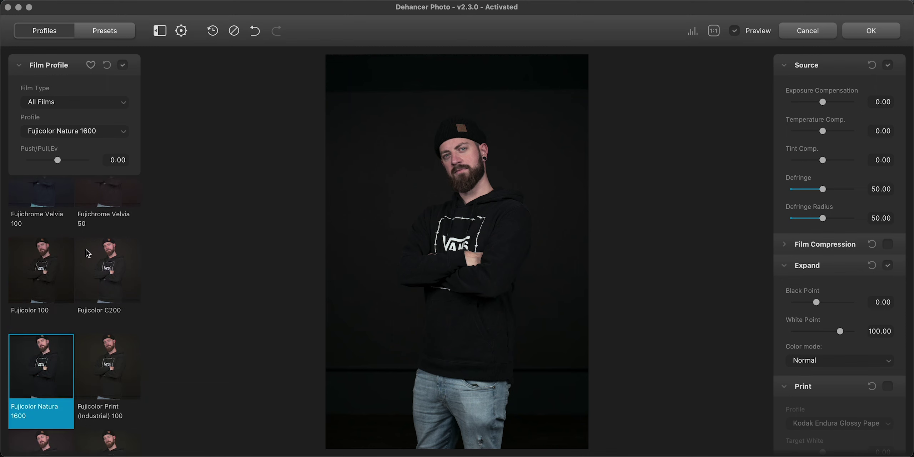
{"action": "scroll", "coordinate": [87, 252], "scroll_direction": "down", "scroll_amount": 2}
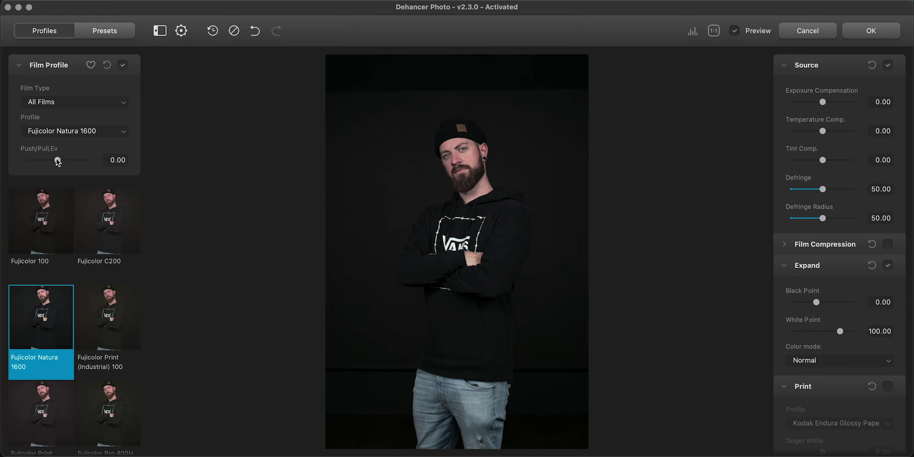
- Try push and pull development values, resetting Push/Pull to 0.00 along the way
{"action": "mouse_move", "coordinate": [57, 161]}
{"action": "left_mouse_down"}
{"action": "mouse_move", "coordinate": [83, 159]}
{"action": "mouse_move", "coordinate": [13, 161]}
{"action": "left_mouse_up"}
{"action": "double_click", "coordinate": [27, 160]}
{"action": "left_click_drag", "start_coordinate": [57, 160], "coordinate": [16, 162]}
{"action": "left_click_drag", "start_coordinate": [26, 160], "coordinate": [91, 160]}
{"action": "scroll", "coordinate": [822, 232], "scroll_direction": "down", "scroll_amount": 3}
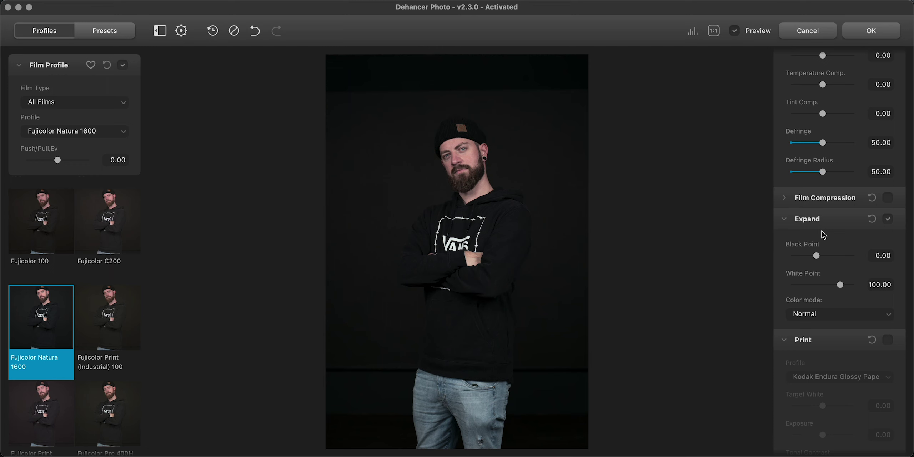
{"action": "scroll", "coordinate": [824, 235], "scroll_direction": "up", "scroll_amount": 3}
- Nudge exposure compensation up and enable Film Compression at Impact 48.73, White Point 77.10
{"action": "left_click_drag", "start_coordinate": [823, 101], "coordinate": [825, 101]}
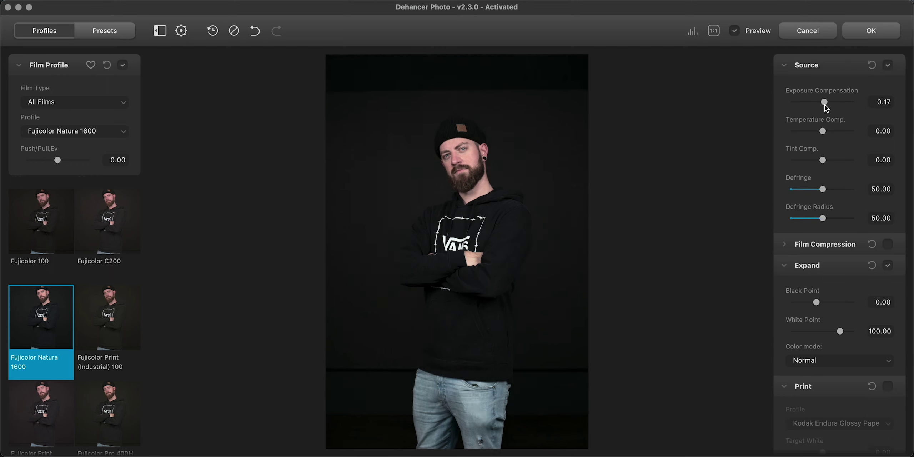
{"action": "left_click", "coordinate": [844, 243]}
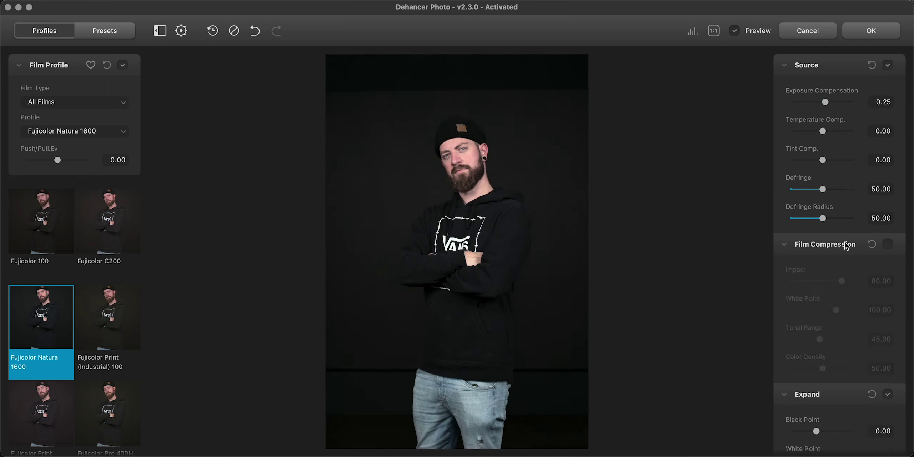
{"action": "left_click", "coordinate": [888, 244]}
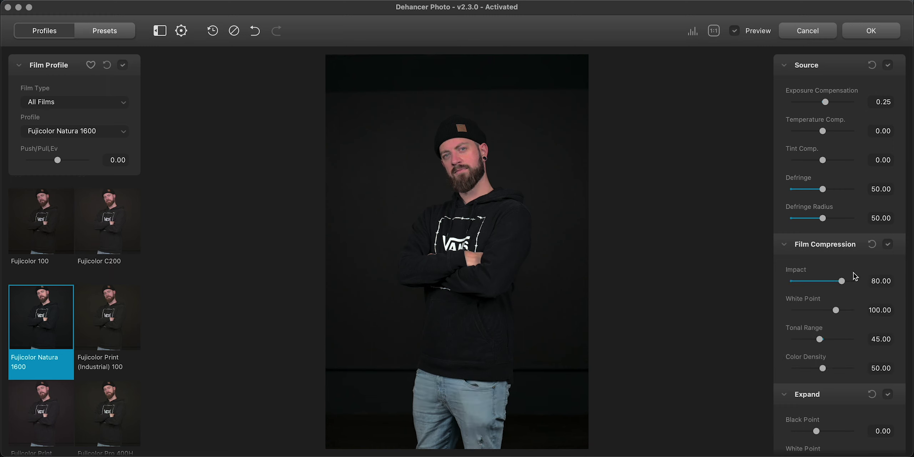
{"action": "left_click_drag", "start_coordinate": [835, 309], "coordinate": [815, 314]}
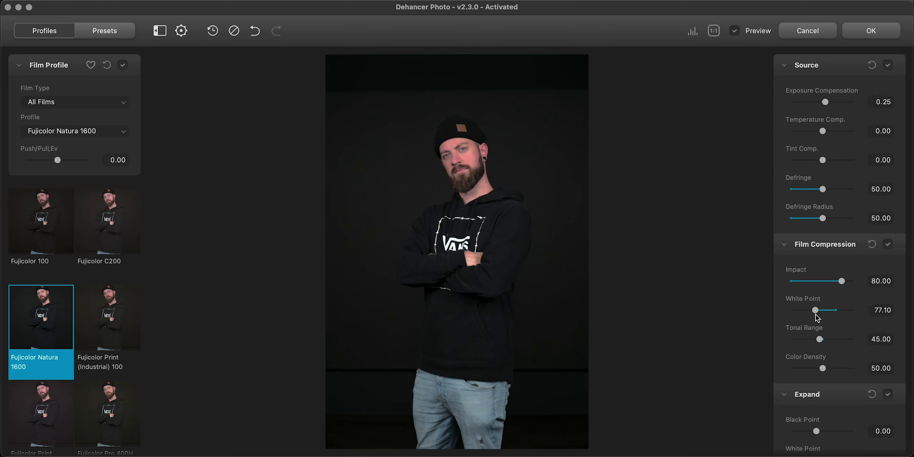
{"action": "left_click_drag", "start_coordinate": [842, 280], "coordinate": [822, 282]}
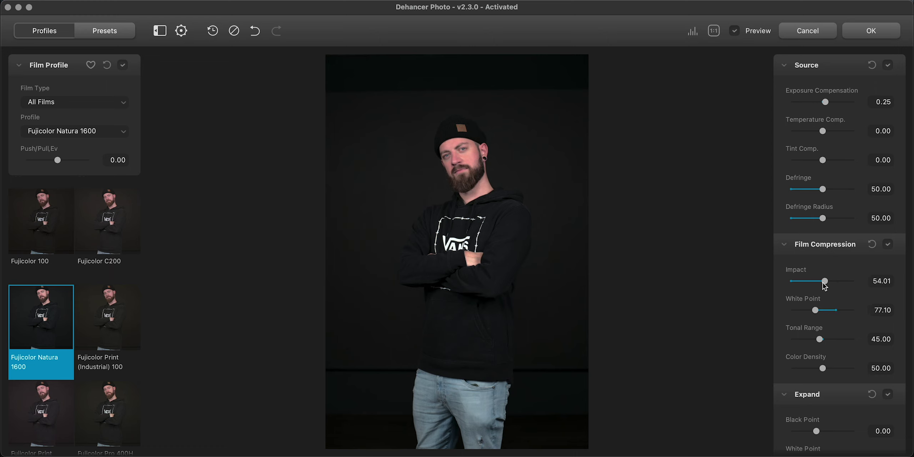
{"action": "left_click", "coordinate": [888, 244]}
- Set Expand to Black Point 3.45 and White Point 93.64
{"action": "scroll", "coordinate": [886, 250], "scroll_direction": "down", "scroll_amount": 5}
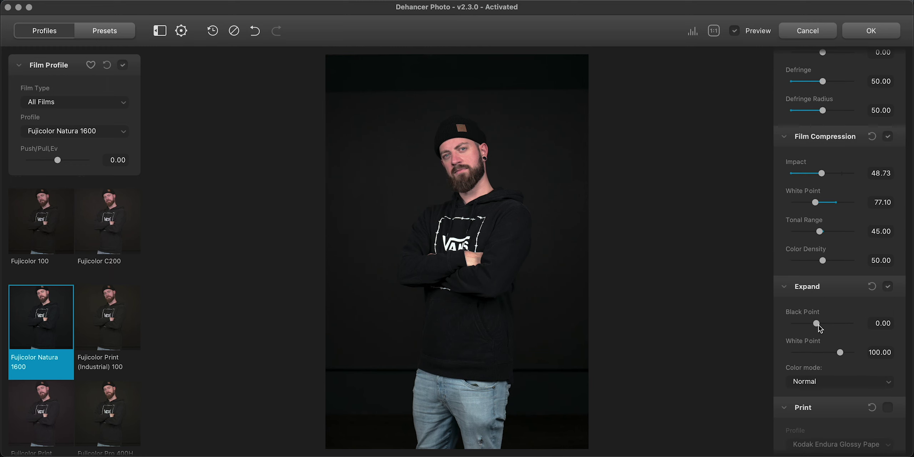
{"action": "left_click_drag", "start_coordinate": [819, 324], "coordinate": [818, 325]}
{"action": "left_click_drag", "start_coordinate": [840, 353], "coordinate": [836, 352]}
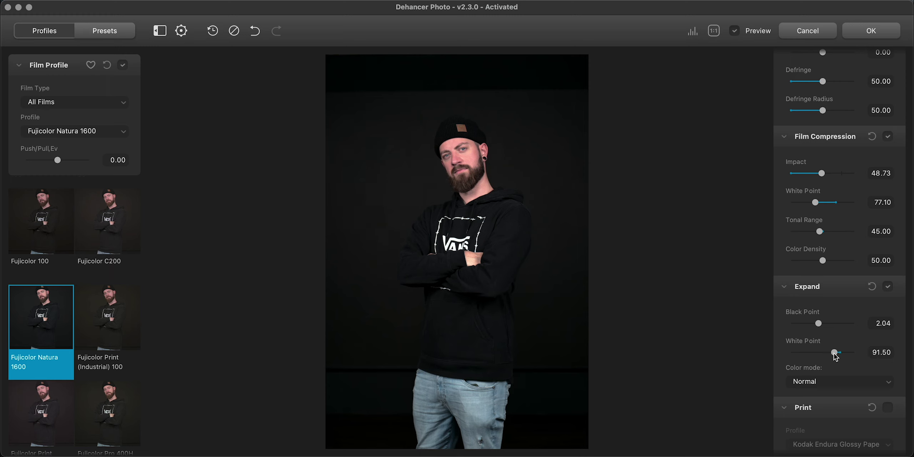
{"action": "left_click", "coordinate": [818, 323]}
{"action": "left_click_drag", "start_coordinate": [818, 323], "coordinate": [821, 324]}
{"action": "scroll", "coordinate": [822, 323], "scroll_direction": "down", "scroll_amount": 3}
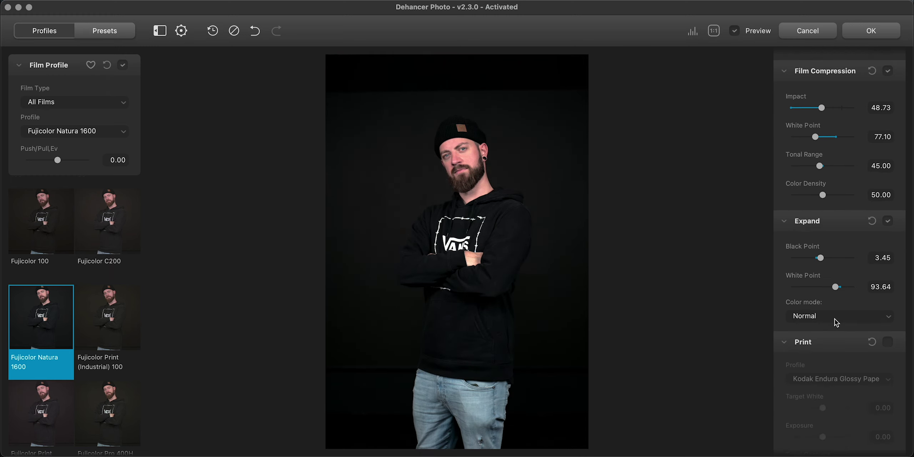
{"action": "scroll", "coordinate": [833, 319], "scroll_direction": "down", "scroll_amount": 3}
- Enable Print and choose the Fujifilm 3513 Print film profile
{"action": "left_click", "coordinate": [888, 294]}
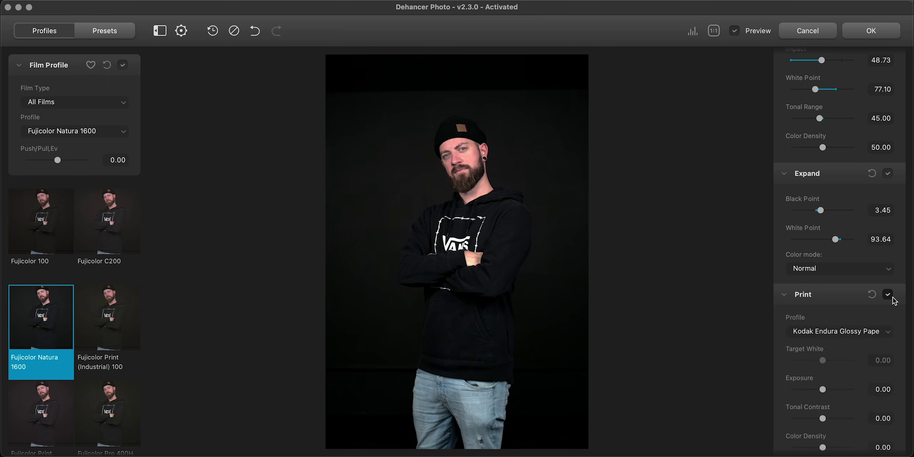
{"action": "left_click", "coordinate": [873, 332]}
{"action": "left_click", "coordinate": [861, 323]}
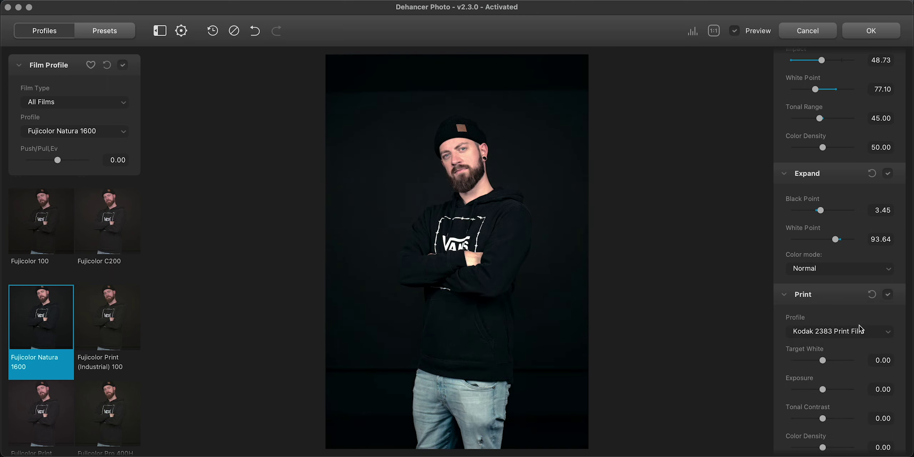
{"action": "left_click", "coordinate": [857, 330]}
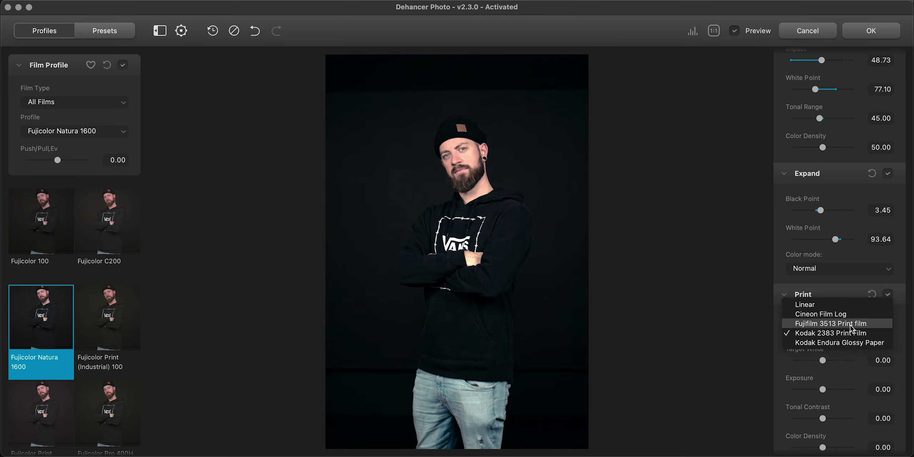
{"action": "left_click", "coordinate": [853, 323]}
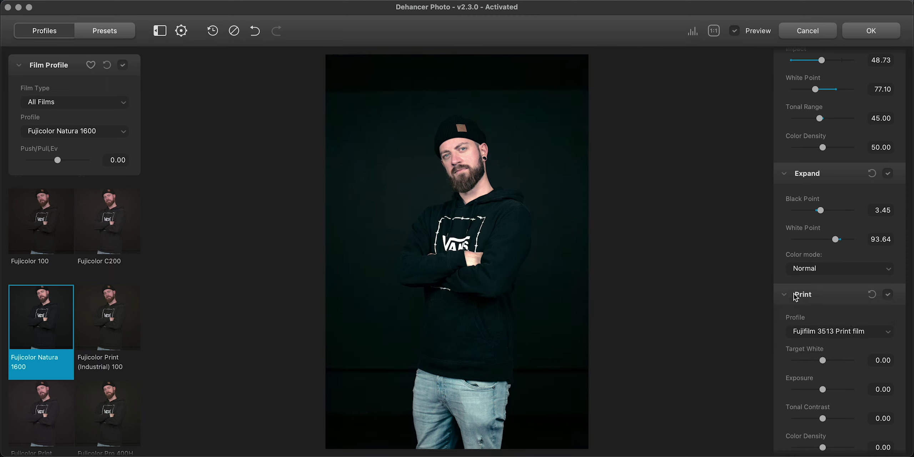
- Set print Exposure to -0.30 and Tonal Contrast to -5.47, keeping Target White 0.00
{"action": "left_click_drag", "start_coordinate": [825, 362], "coordinate": [820, 360]}
{"action": "left_click_drag", "start_coordinate": [823, 389], "coordinate": [819, 390]}
{"action": "scroll", "coordinate": [820, 391], "scroll_direction": "down", "scroll_amount": 5}
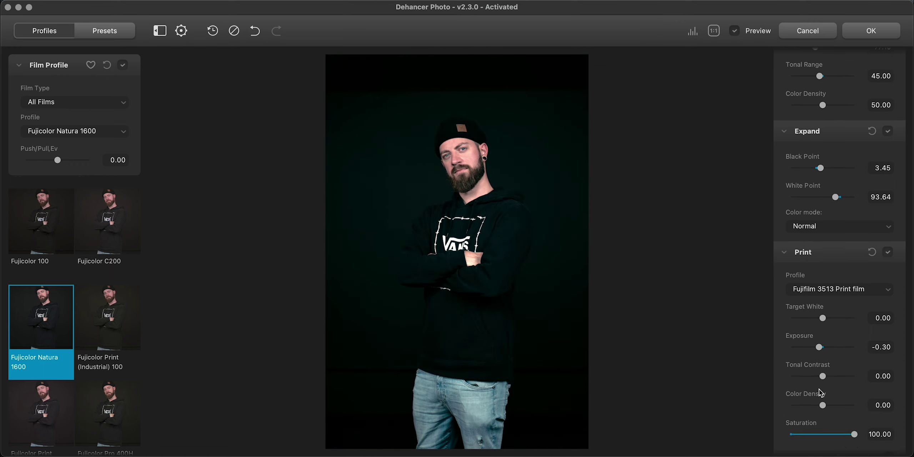
{"action": "left_click_drag", "start_coordinate": [823, 342], "coordinate": [819, 342]}
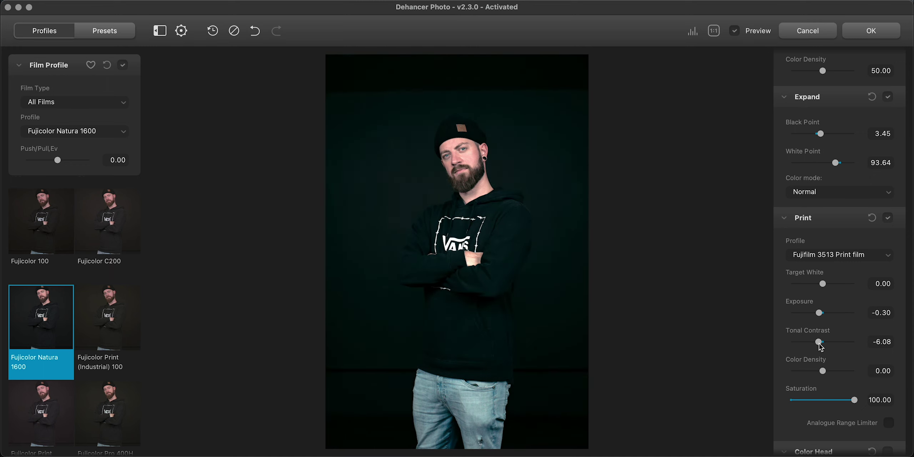
{"action": "scroll", "coordinate": [854, 336], "scroll_direction": "down", "scroll_amount": 4}
{"action": "scroll", "coordinate": [855, 337], "scroll_direction": "down", "scroll_amount": 5}
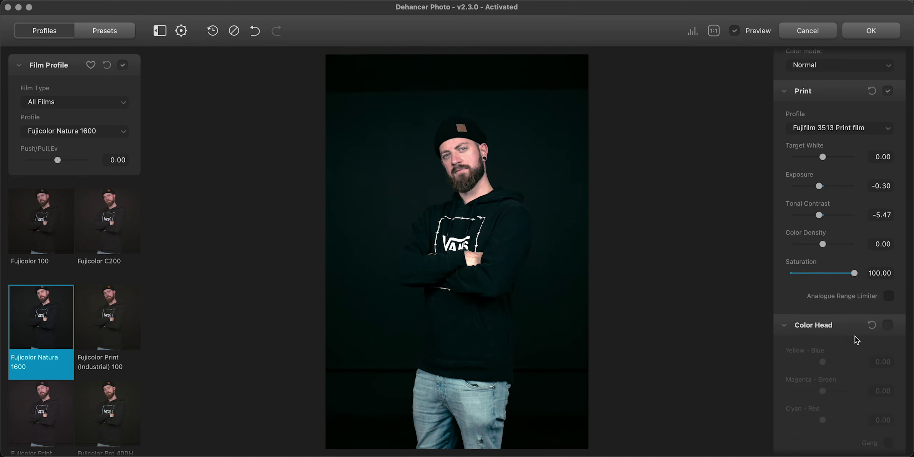
- Enable Color Head, trial the Cyan-Red and Highlights Tone sliders, and leave all values at 0.00
{"action": "left_click", "coordinate": [854, 328]}
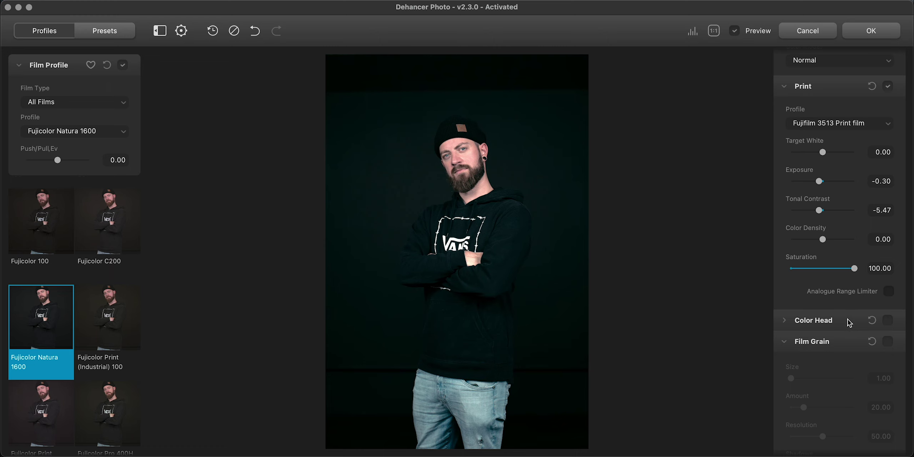
{"action": "left_click", "coordinate": [850, 323]}
{"action": "left_click", "coordinate": [888, 320]}
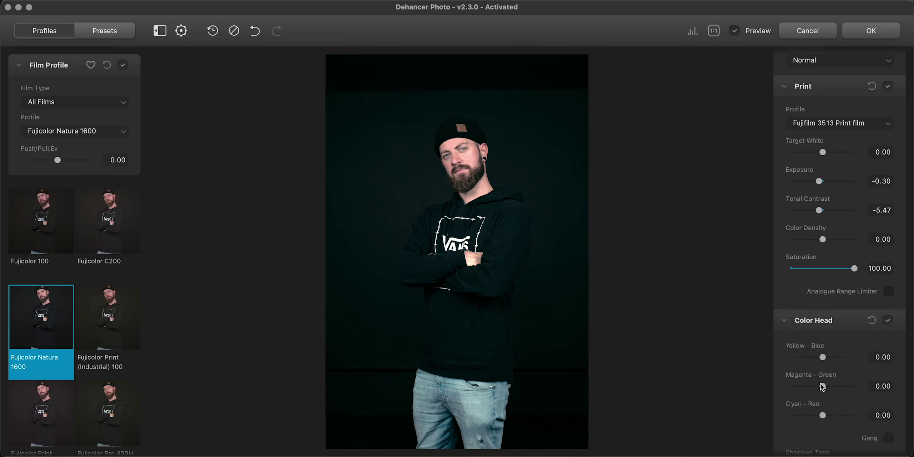
{"action": "left_click_drag", "start_coordinate": [823, 415], "coordinate": [823, 415]}
{"action": "scroll", "coordinate": [837, 393], "scroll_direction": "down", "scroll_amount": 3}
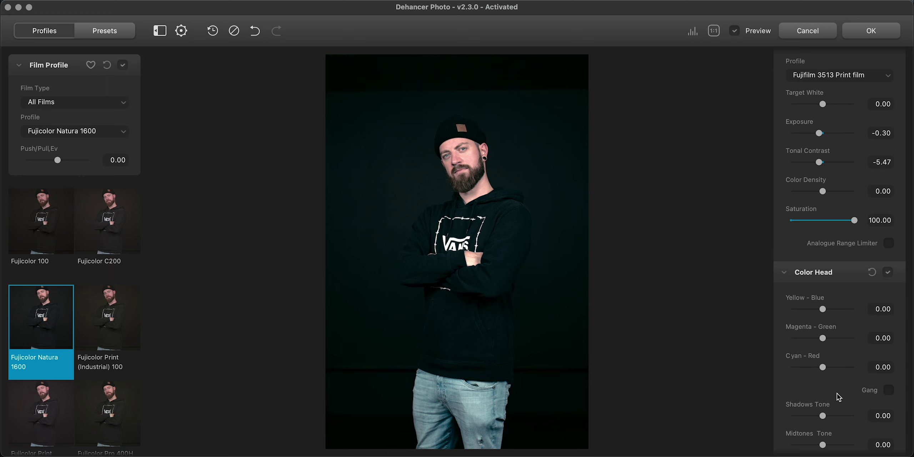
{"action": "scroll", "coordinate": [837, 393], "scroll_direction": "down", "scroll_amount": 3}
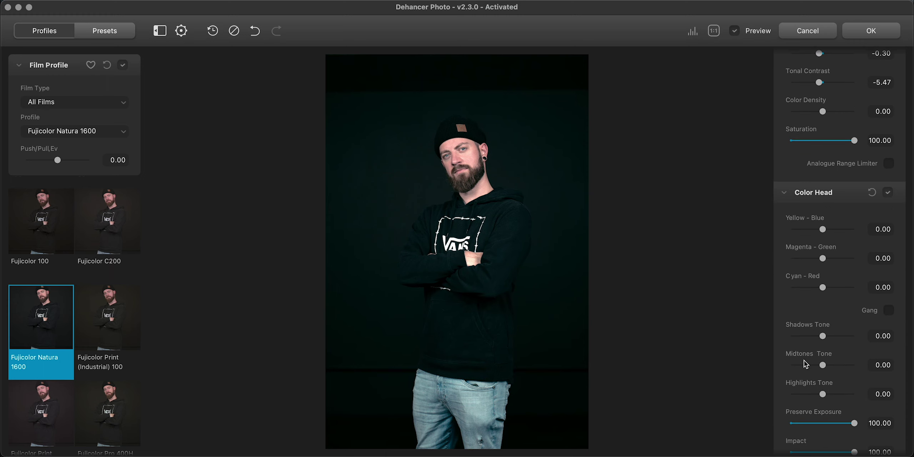
{"action": "mouse_move", "coordinate": [823, 394]}
{"action": "left_mouse_down"}
{"action": "mouse_move", "coordinate": [794, 394]}
{"action": "mouse_move", "coordinate": [837, 392]}
{"action": "left_mouse_up"}
{"action": "scroll", "coordinate": [836, 391], "scroll_direction": "down", "scroll_amount": 4}
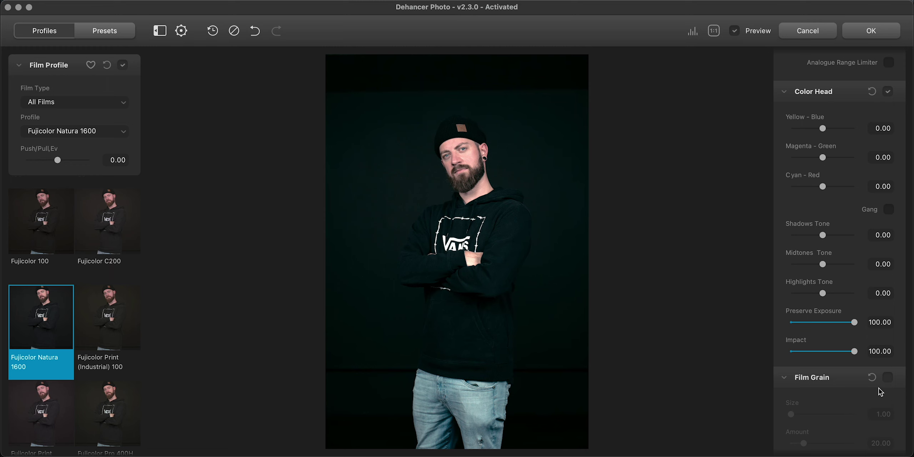
{"action": "scroll", "coordinate": [878, 389], "scroll_direction": "down", "scroll_amount": 5}
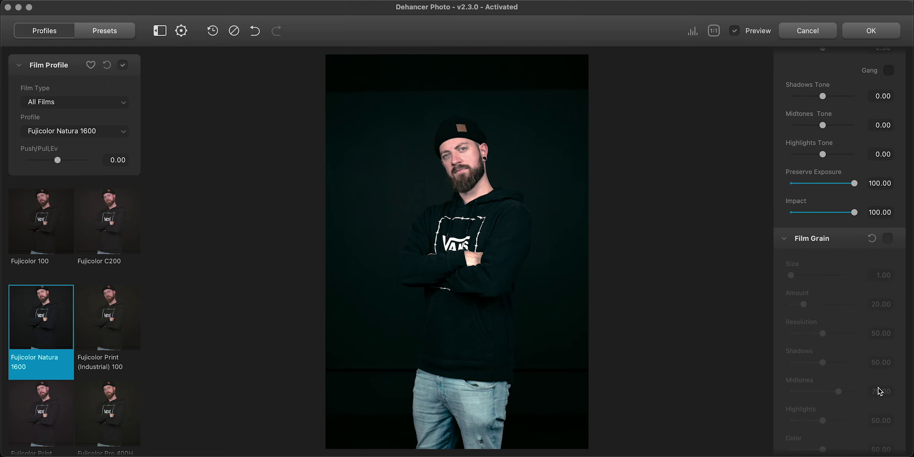
- Collapse the Film Grain, Color Head, Print, Expand, Film Compression and Source sections
{"action": "left_click", "coordinate": [851, 238]}
{"action": "left_click", "coordinate": [849, 94]}
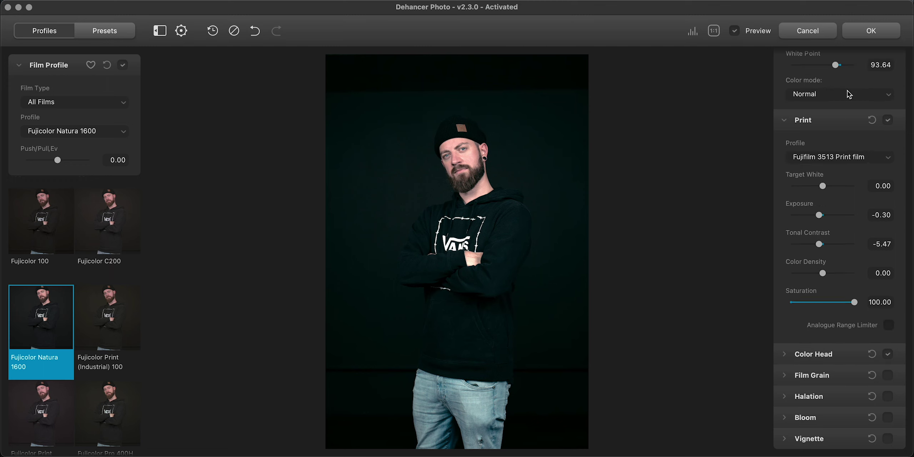
{"action": "left_click", "coordinate": [846, 118]}
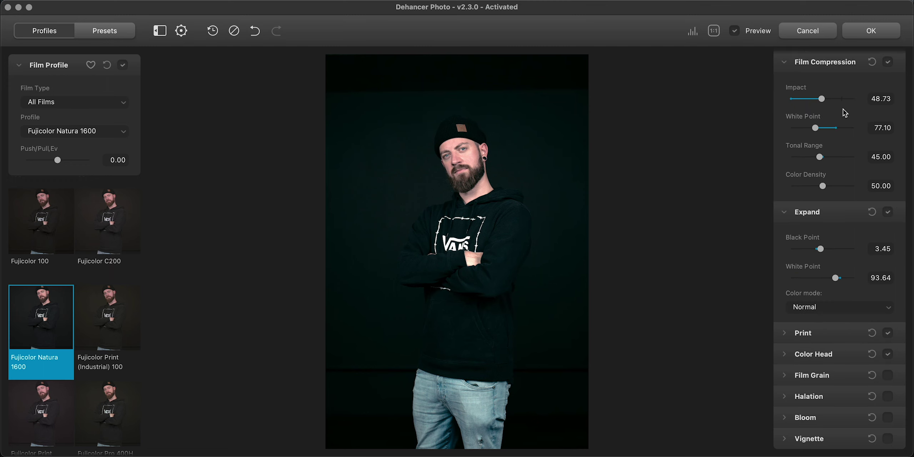
{"action": "left_click", "coordinate": [829, 215]}
{"action": "left_click", "coordinate": [831, 165]}
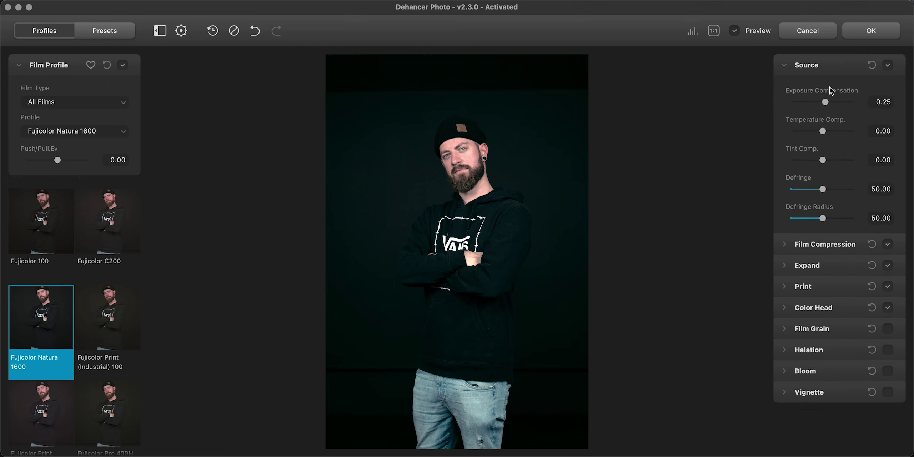
{"action": "left_click", "coordinate": [827, 60]}
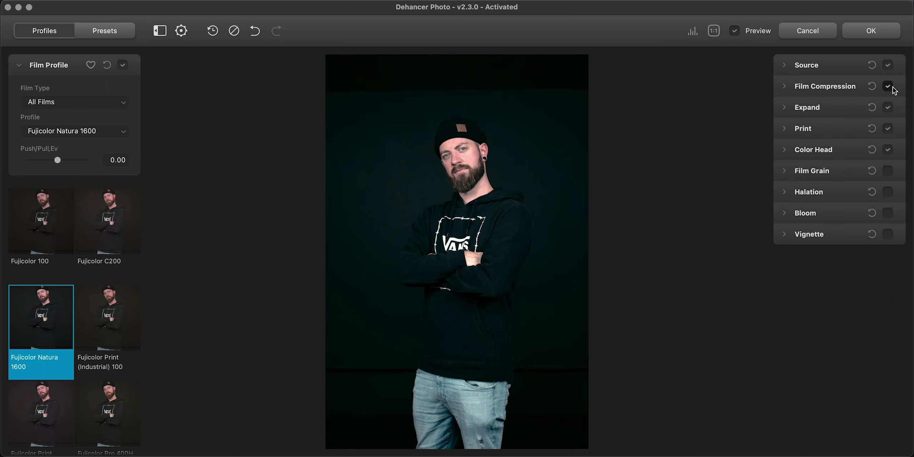
- Expand and enable Film Grain, viewing the portrait at 100% zoom
{"action": "left_click", "coordinate": [831, 172]}
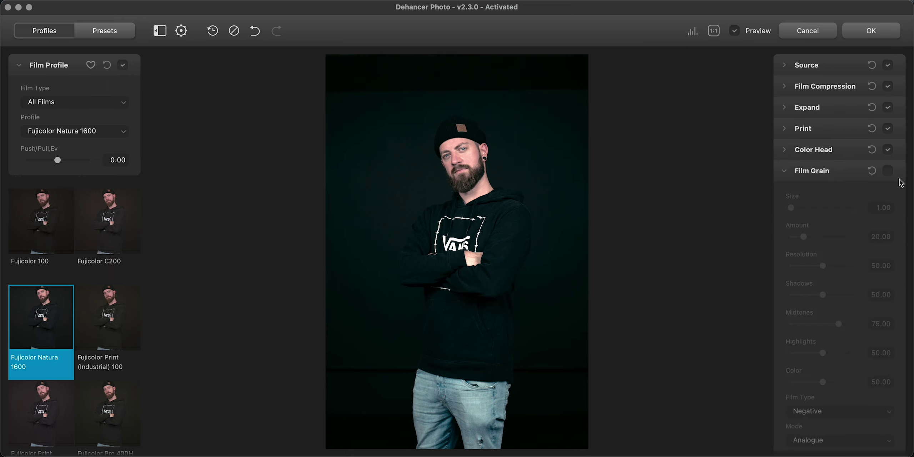
{"action": "left_click", "coordinate": [888, 171]}
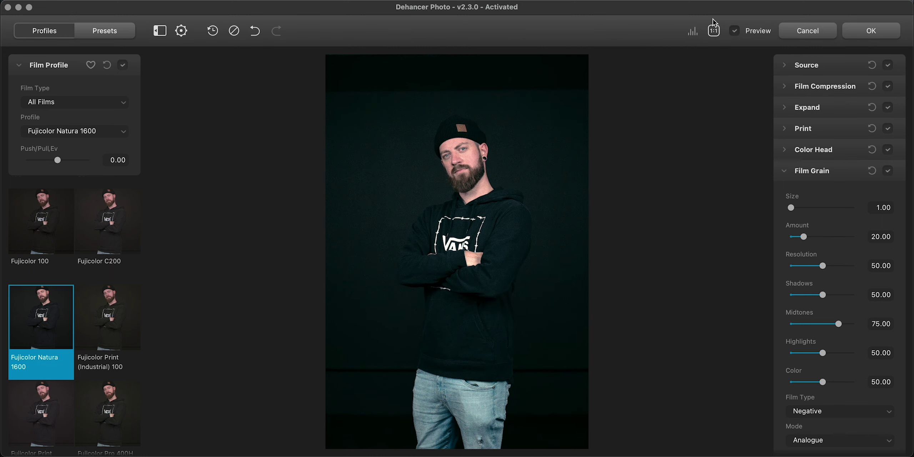
{"action": "left_click", "coordinate": [713, 30]}
{"action": "scroll", "coordinate": [414, 192], "scroll_direction": "up", "scroll_amount": 5}
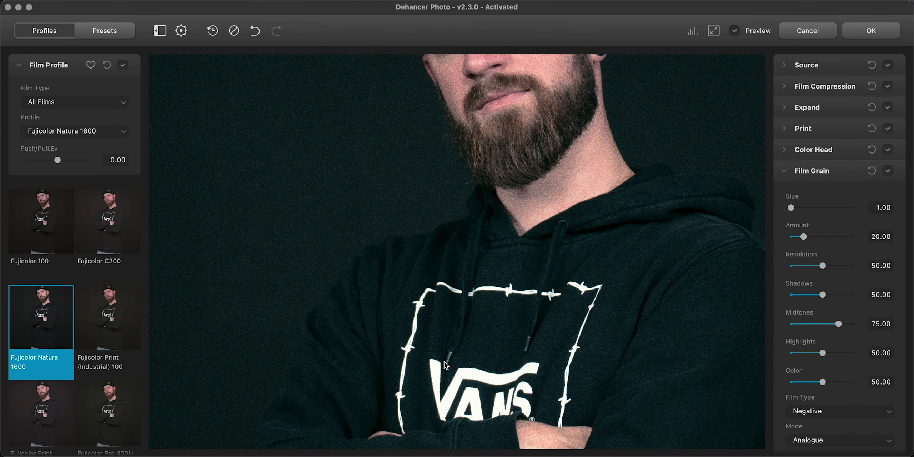
{"action": "scroll", "coordinate": [433, 357], "scroll_direction": "up", "scroll_amount": 3}
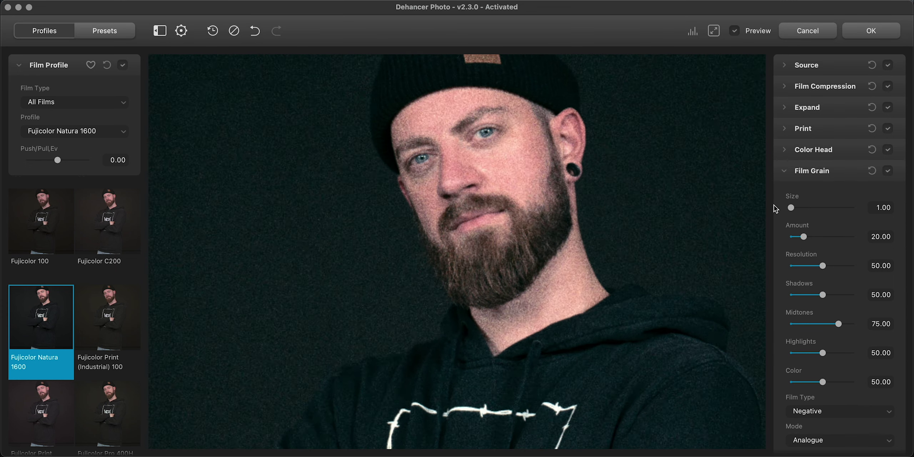
- Set grain Size 5.07, Amount 21.29, Shadows 59.76, Midtones 29.40 and Highlights 0.00
{"action": "mouse_move", "coordinate": [803, 237]}
{"action": "left_mouse_down"}
{"action": "mouse_move", "coordinate": [819, 237]}
{"action": "mouse_move", "coordinate": [807, 236]}
{"action": "left_mouse_up"}
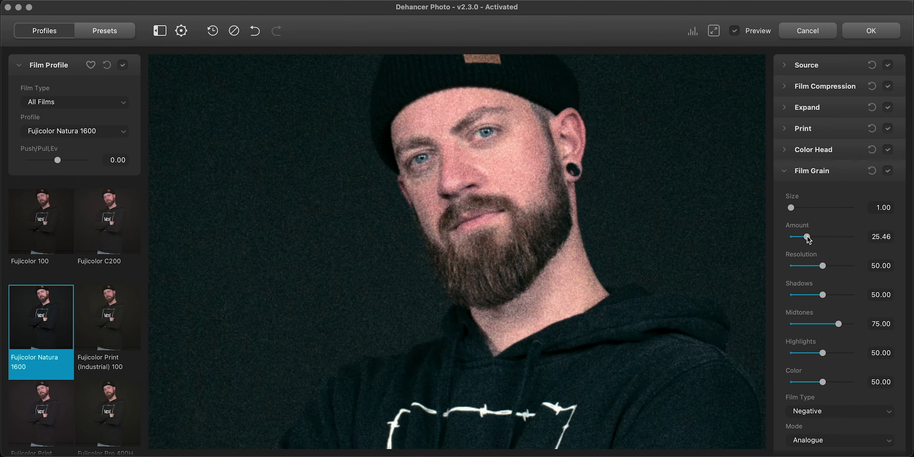
{"action": "mouse_move", "coordinate": [793, 208]}
{"action": "left_mouse_down"}
{"action": "mouse_move", "coordinate": [817, 209]}
{"action": "mouse_move", "coordinate": [794, 237]}
{"action": "mouse_move", "coordinate": [804, 237]}
{"action": "left_mouse_up"}
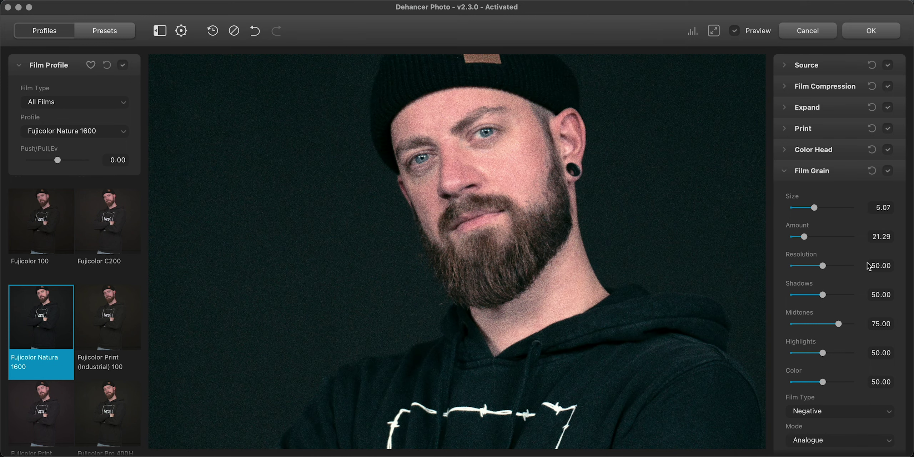
{"action": "mouse_move", "coordinate": [822, 295]}
{"action": "left_mouse_down"}
{"action": "mouse_move", "coordinate": [809, 296]}
{"action": "mouse_move", "coordinate": [828, 295]}
{"action": "left_mouse_up"}
{"action": "left_click_drag", "start_coordinate": [838, 323], "coordinate": [797, 325]}
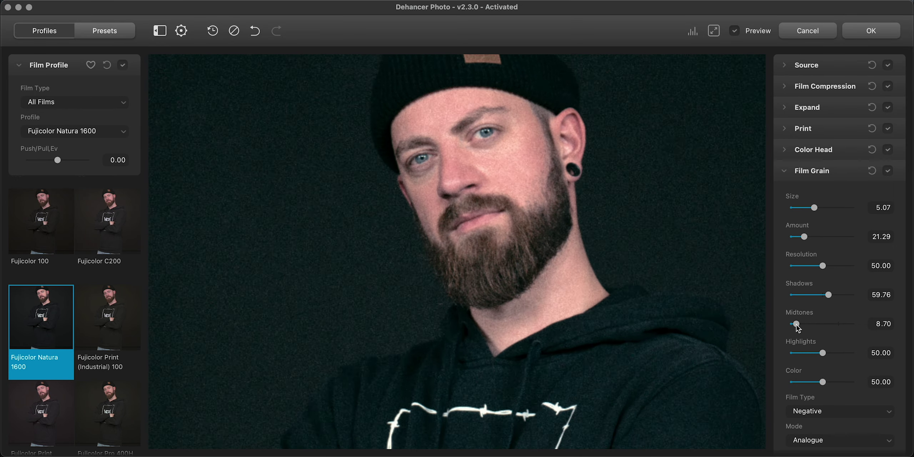
{"action": "left_click_drag", "start_coordinate": [822, 352], "coordinate": [708, 351]}
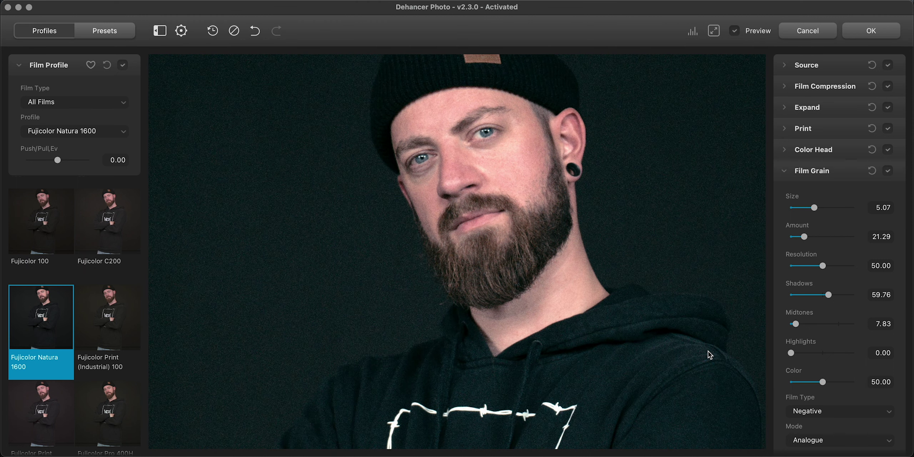
{"action": "left_click", "coordinate": [888, 171]}
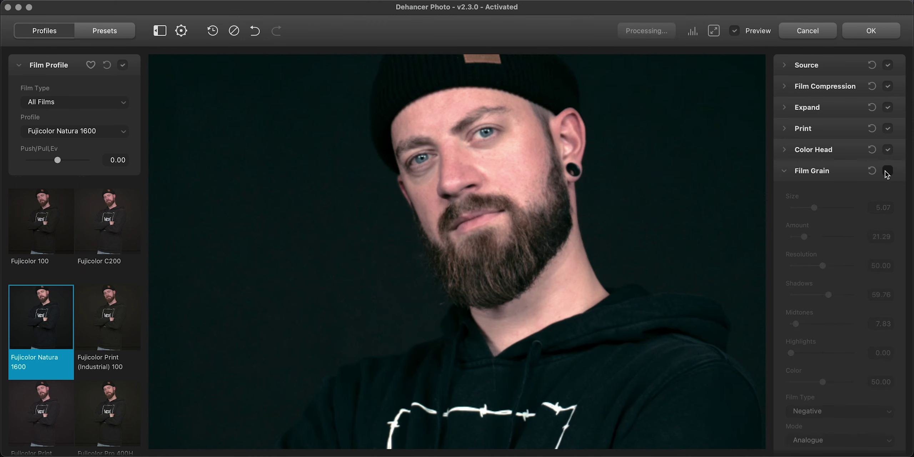
{"action": "mouse_move", "coordinate": [796, 324]}
{"action": "left_mouse_down"}
{"action": "mouse_move", "coordinate": [882, 324]}
{"action": "mouse_move", "coordinate": [704, 329]}
{"action": "left_mouse_up"}
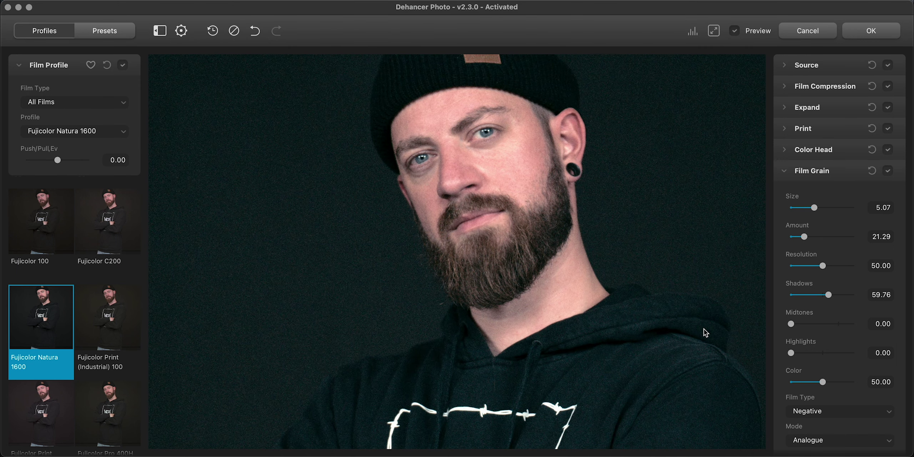
{"action": "left_click_drag", "start_coordinate": [791, 325], "coordinate": [810, 326]}
- Enable Halation and zoom to 100% on the Vans logo
{"action": "left_click", "coordinate": [713, 30]}
{"action": "left_click", "coordinate": [821, 192]}
{"action": "left_click", "coordinate": [888, 194]}
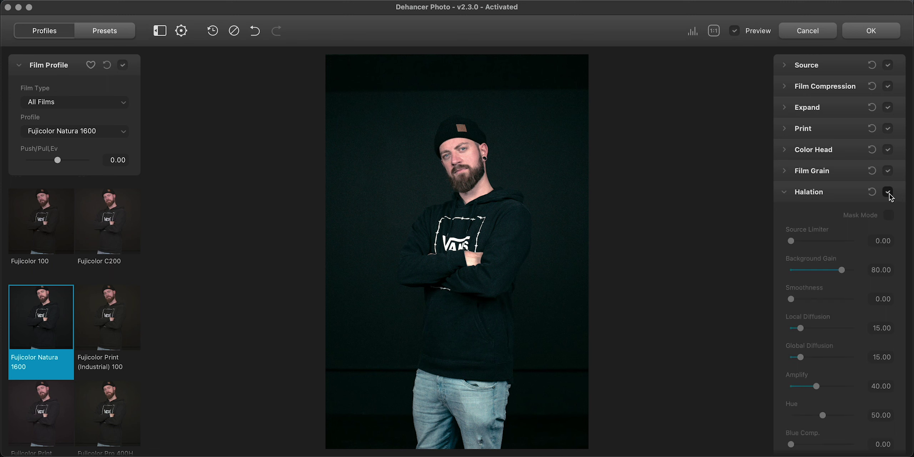
{"action": "left_click", "coordinate": [714, 31]}
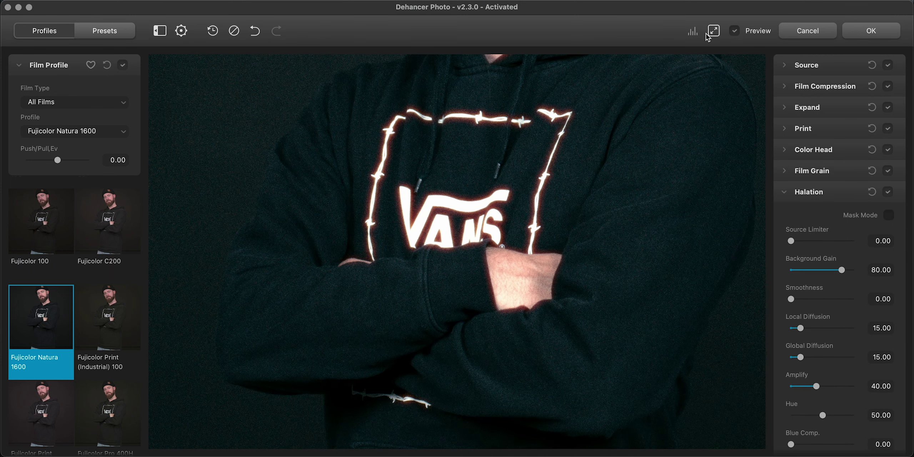
{"action": "left_click_drag", "start_coordinate": [504, 197], "coordinate": [472, 229]}
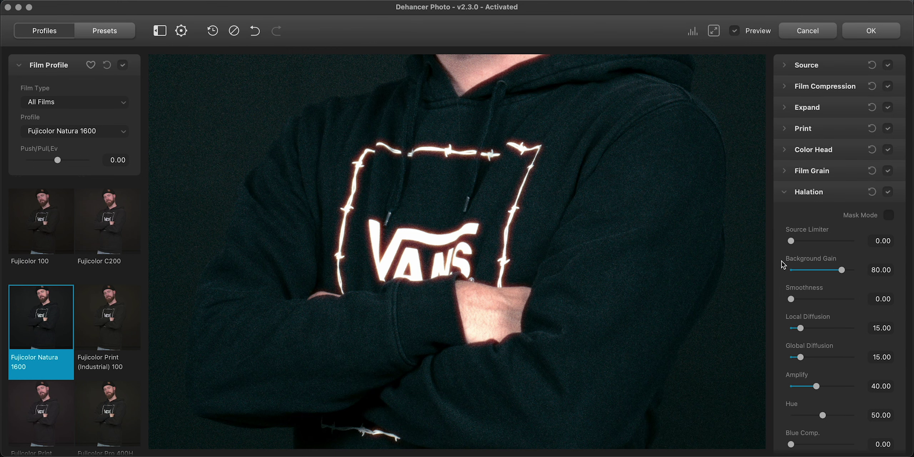
- Set Source Limiter 17.93 and Smoothness 30.38, reset Local Diffusion to 15.00, then fit the view
{"action": "mouse_move", "coordinate": [791, 241]}
{"action": "left_mouse_down"}
{"action": "mouse_move", "coordinate": [813, 241]}
{"action": "mouse_move", "coordinate": [802, 241]}
{"action": "left_mouse_up"}
{"action": "left_click_drag", "start_coordinate": [791, 299], "coordinate": [810, 294]}
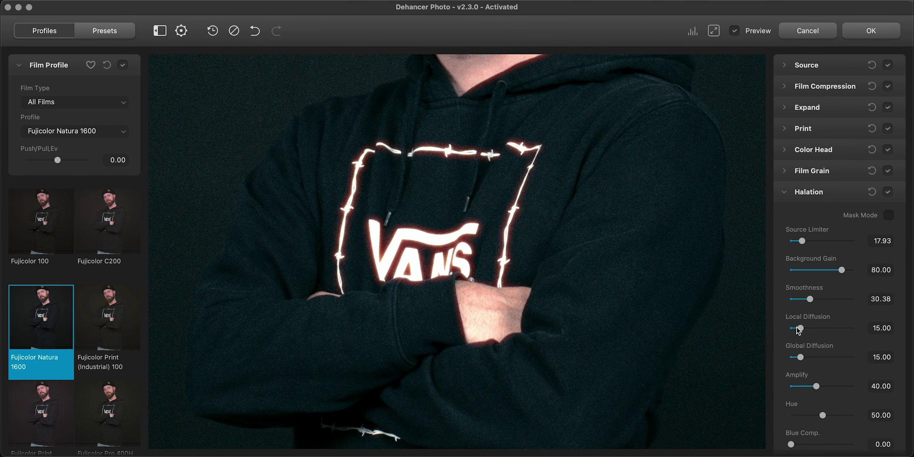
{"action": "left_click_drag", "start_coordinate": [799, 329], "coordinate": [806, 328]}
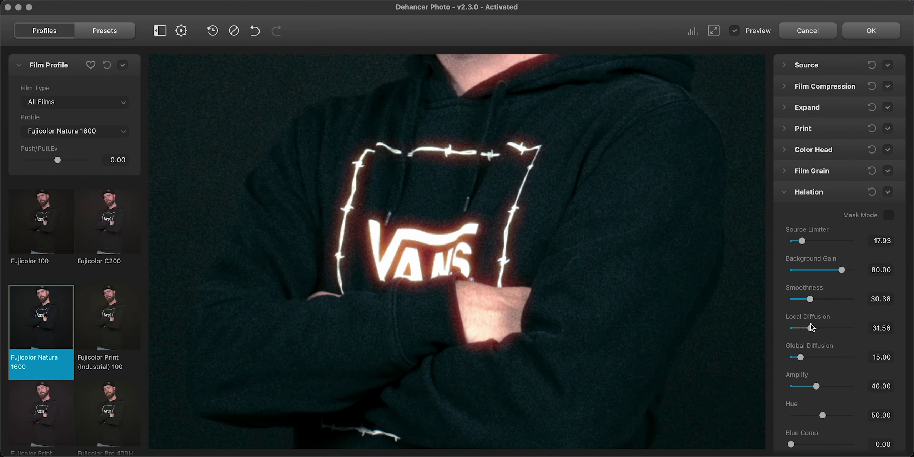
{"action": "double_click", "coordinate": [807, 327]}
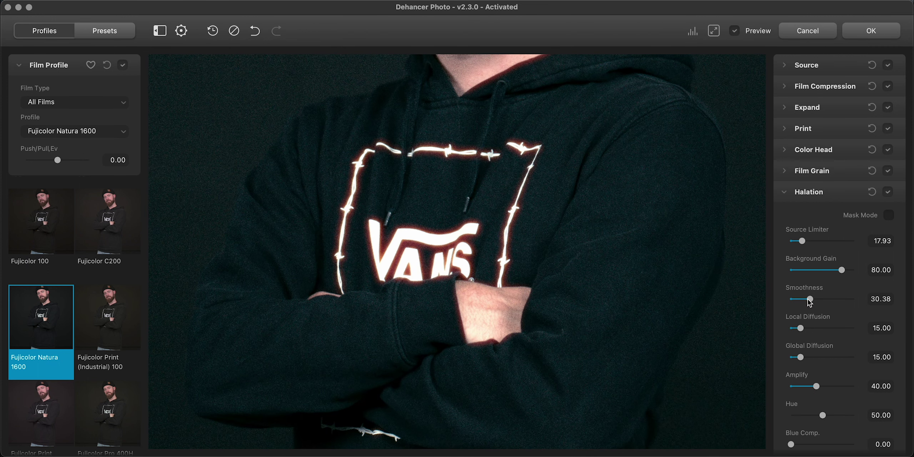
{"action": "scroll", "coordinate": [806, 307], "scroll_direction": "down", "scroll_amount": 1}
{"action": "scroll", "coordinate": [806, 306], "scroll_direction": "down", "scroll_amount": 2}
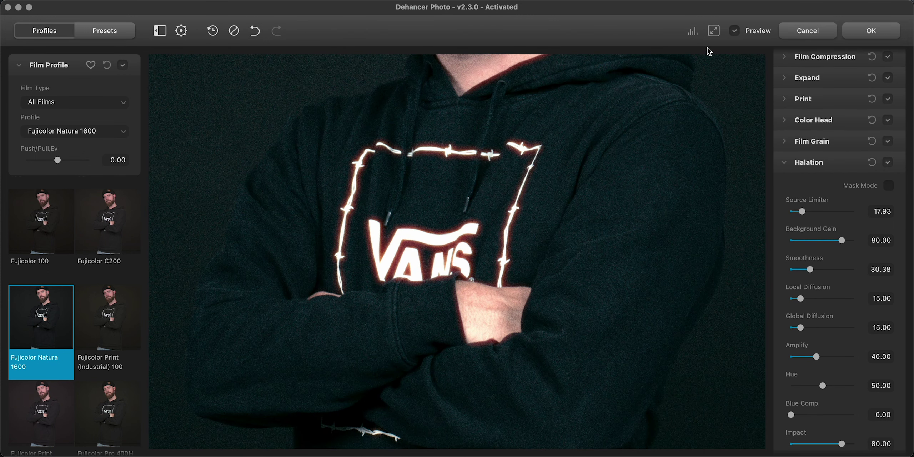
{"action": "left_click", "coordinate": [714, 31]}
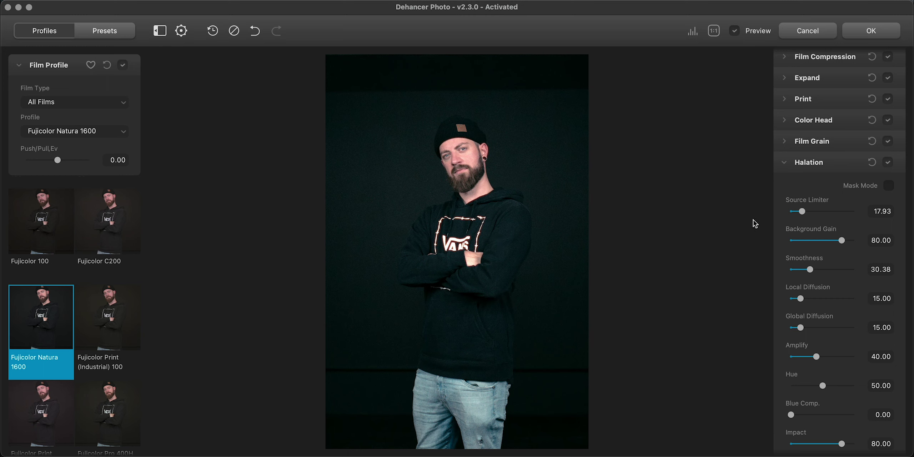
- Turn on Bloom with Diffusion 100 and Amplify 50
{"action": "left_click", "coordinate": [823, 158]}
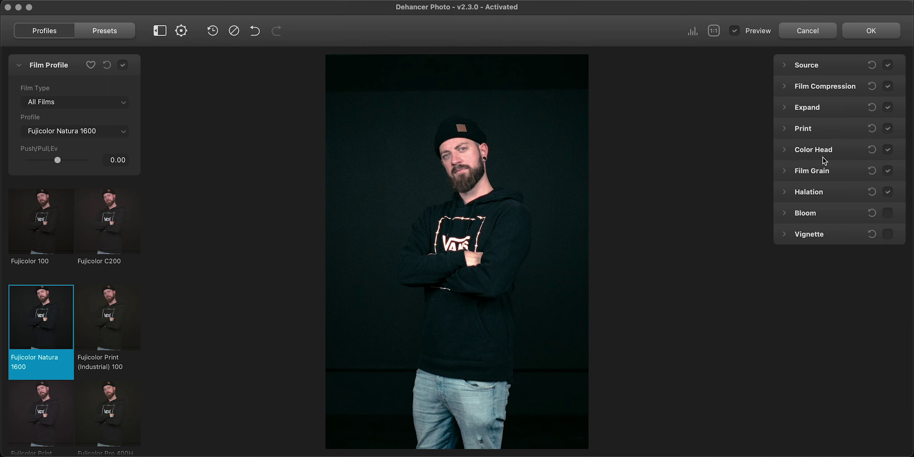
{"action": "left_click", "coordinate": [820, 211]}
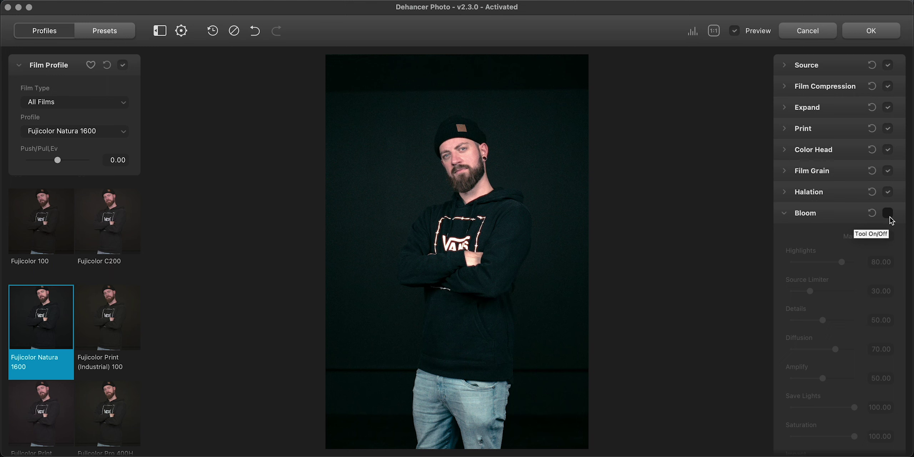
{"action": "left_click", "coordinate": [888, 214]}
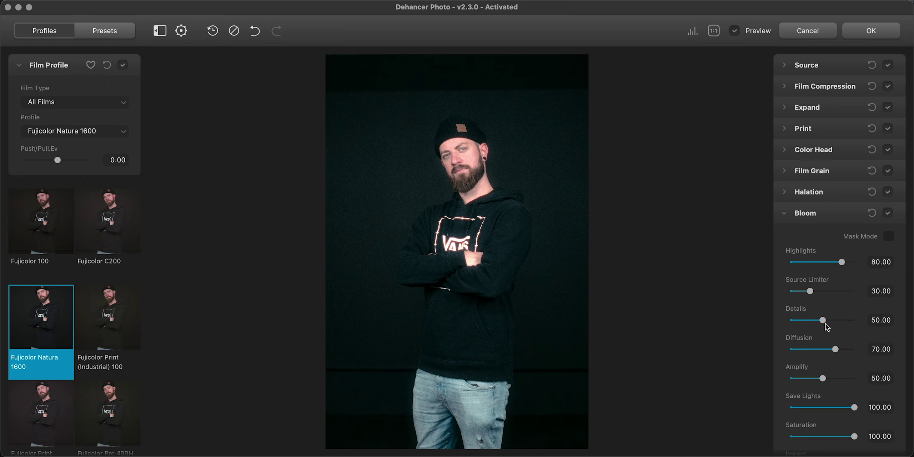
{"action": "mouse_move", "coordinate": [835, 349]}
{"action": "left_mouse_down"}
{"action": "mouse_move", "coordinate": [819, 349]}
{"action": "mouse_move", "coordinate": [873, 346]}
{"action": "left_mouse_up"}
{"action": "left_click_drag", "start_coordinate": [823, 378], "coordinate": [837, 377]}
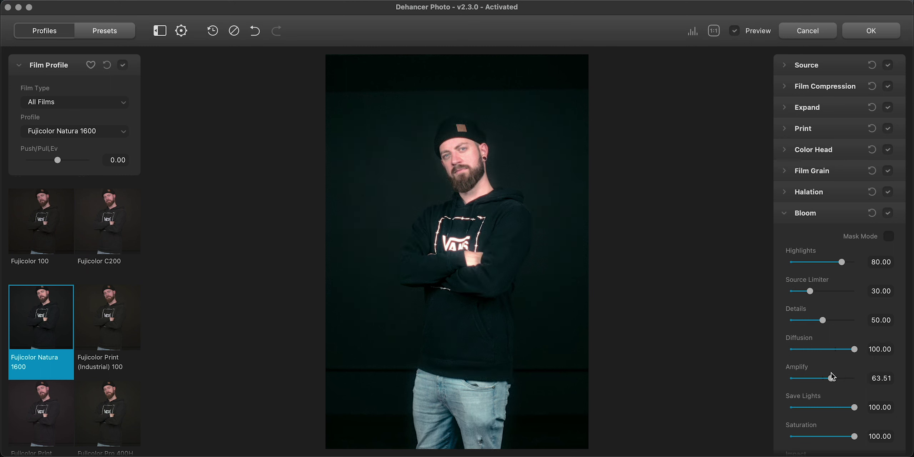
{"action": "left_click_drag", "start_coordinate": [837, 377], "coordinate": [832, 377]}
- Enable the vignette and accept the Dehancer edit back into Lightroom
{"action": "scroll", "coordinate": [842, 329], "scroll_direction": "down", "scroll_amount": 3}
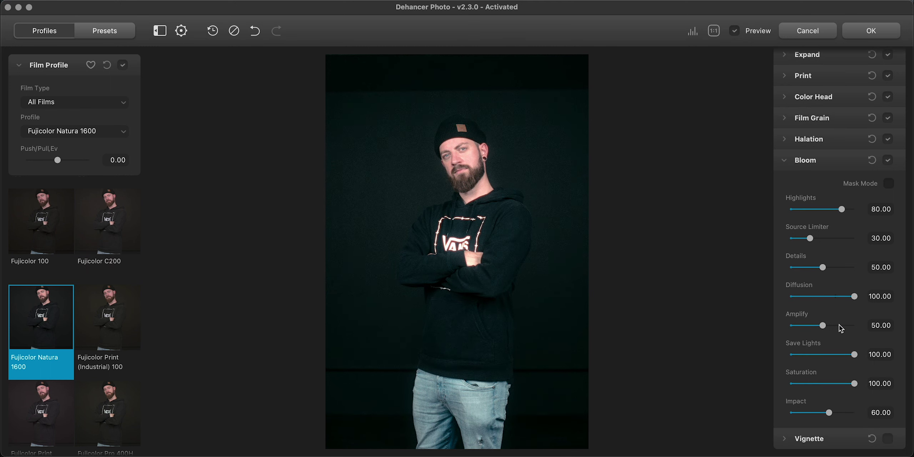
{"action": "left_click", "coordinate": [888, 439]}
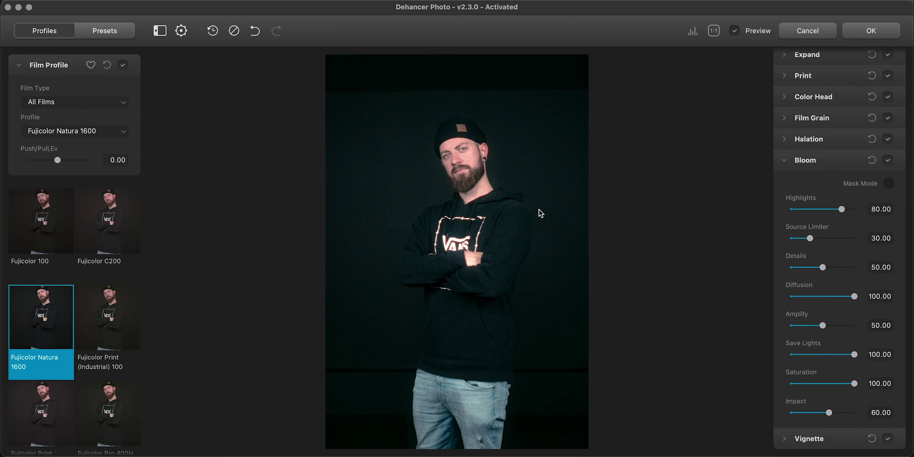
{"action": "left_click", "coordinate": [871, 30]}
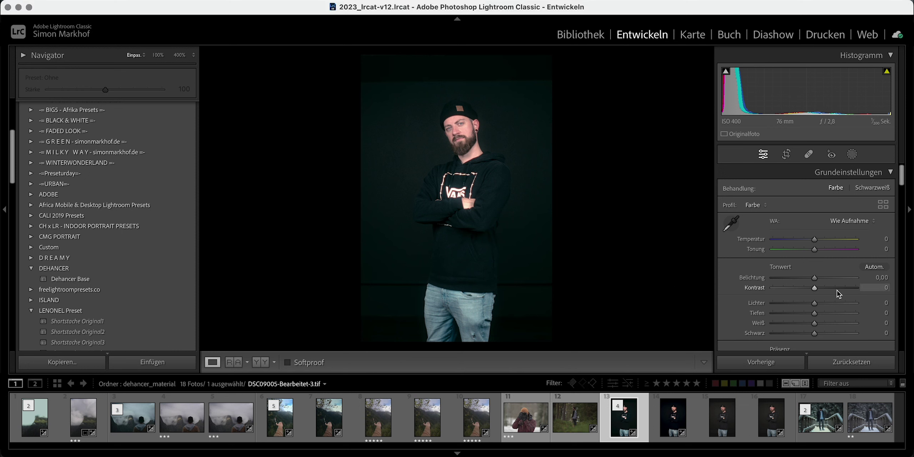
- Lower the portrait's Highlights (Lichter) to −17 and send the misty mountain photo to Dehancer Photo
{"action": "left_click_drag", "start_coordinate": [814, 303], "coordinate": [810, 302]}
{"action": "left_click", "coordinate": [221, 425]}
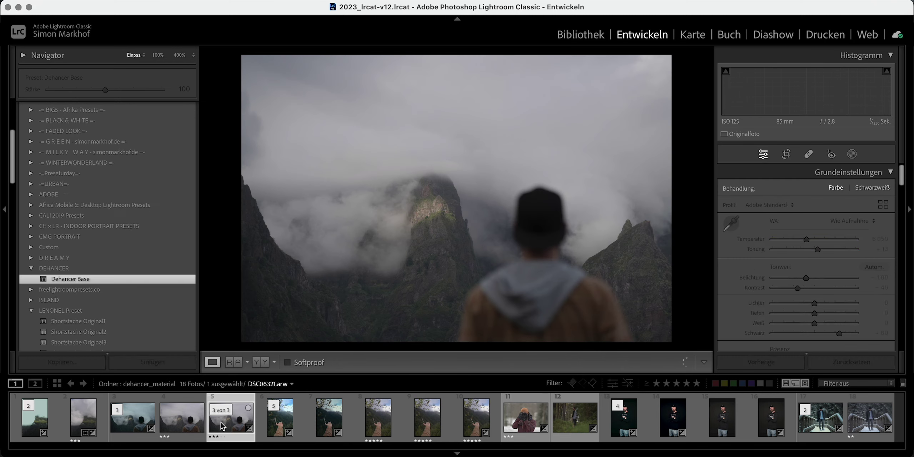
{"action": "right_click", "coordinate": [221, 426]}
{"action": "left_click", "coordinate": [569, 205]}
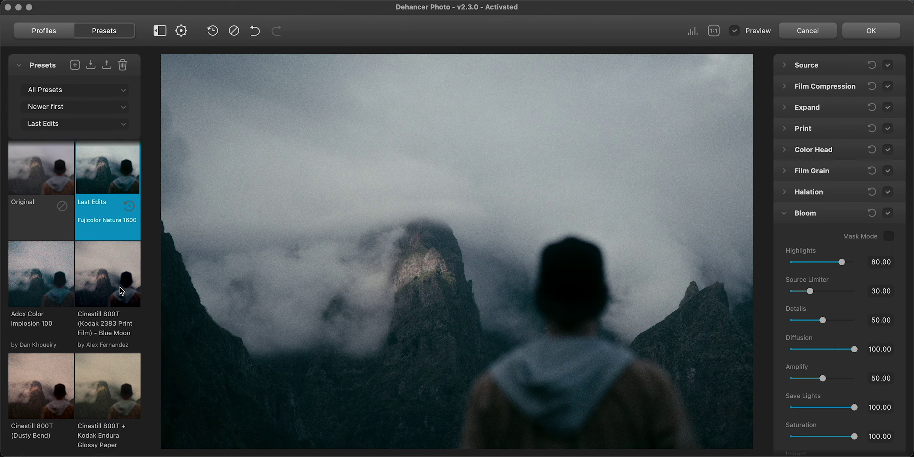
- Favourite and apply the Ilford HP5 Plus 400 + Kodak Endura Glossy Paper preset
{"action": "scroll", "coordinate": [120, 287], "scroll_direction": "down", "scroll_amount": 2}
{"action": "scroll", "coordinate": [120, 287], "scroll_direction": "down", "scroll_amount": 3}
{"action": "scroll", "coordinate": [120, 287], "scroll_direction": "down", "scroll_amount": 8}
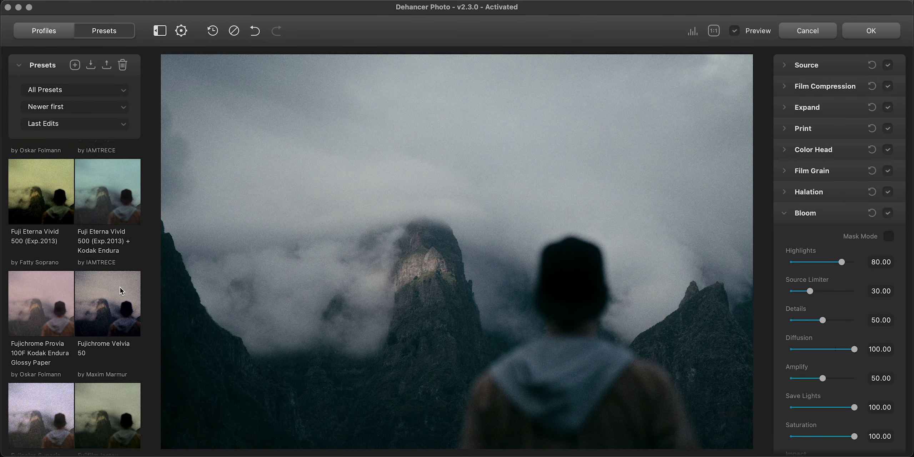
{"action": "scroll", "coordinate": [120, 287], "scroll_direction": "down", "scroll_amount": 3}
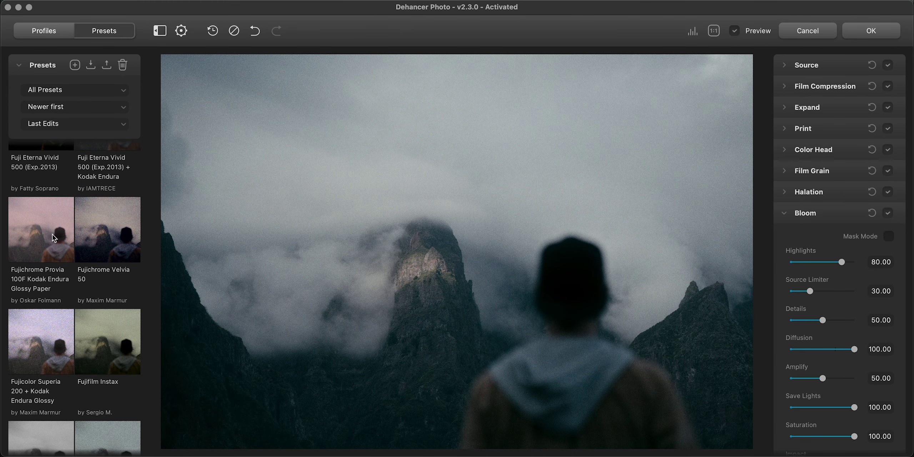
{"action": "scroll", "coordinate": [91, 236], "scroll_direction": "down", "scroll_amount": 1}
{"action": "scroll", "coordinate": [91, 235], "scroll_direction": "down", "scroll_amount": 4}
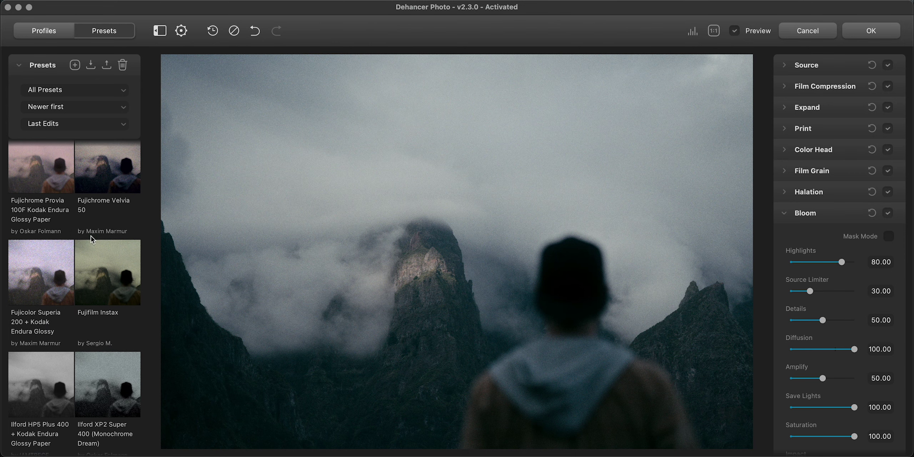
{"action": "scroll", "coordinate": [92, 322], "scroll_direction": "down", "scroll_amount": 1}
{"action": "scroll", "coordinate": [93, 327], "scroll_direction": "down", "scroll_amount": 3}
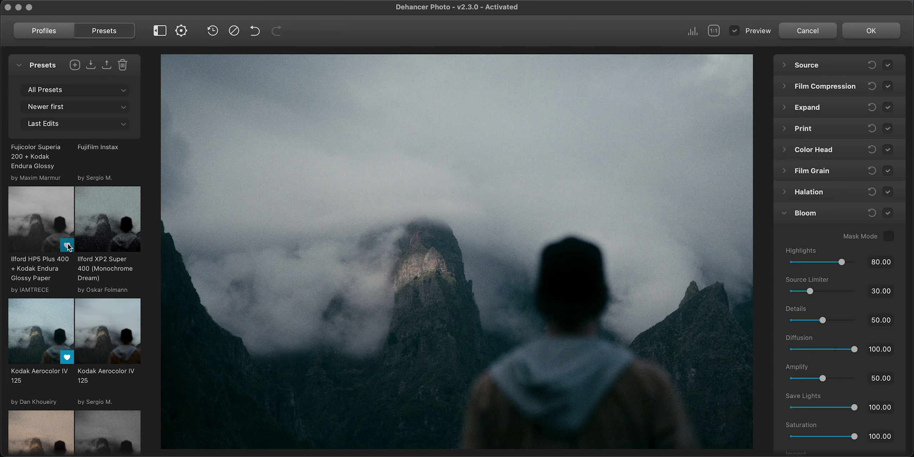
{"action": "left_click", "coordinate": [68, 247]}
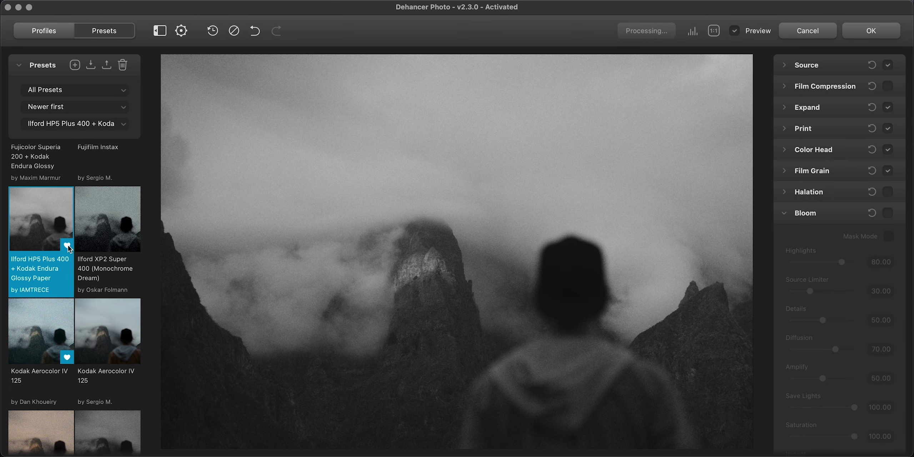
- Filter presets to Favorites, back to All Presets, and reapply Ilford HP5 Plus 400
{"action": "left_click", "coordinate": [116, 93]}
{"action": "left_click", "coordinate": [102, 84]}
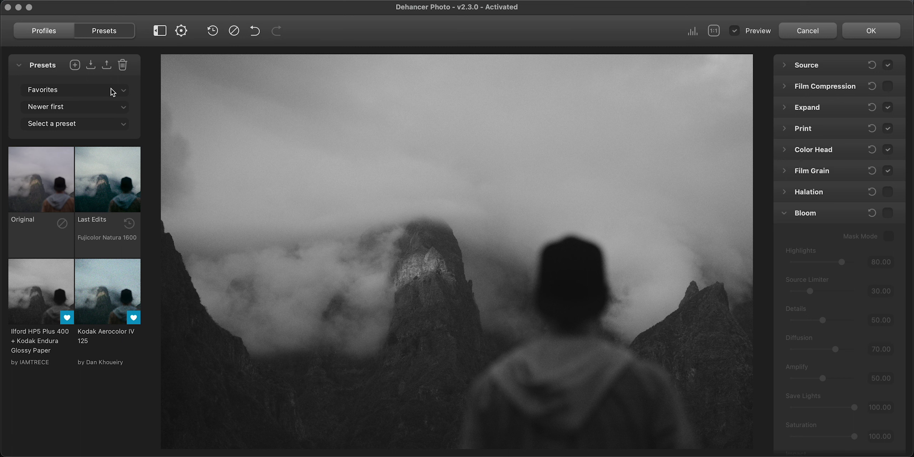
{"action": "left_click", "coordinate": [110, 91]}
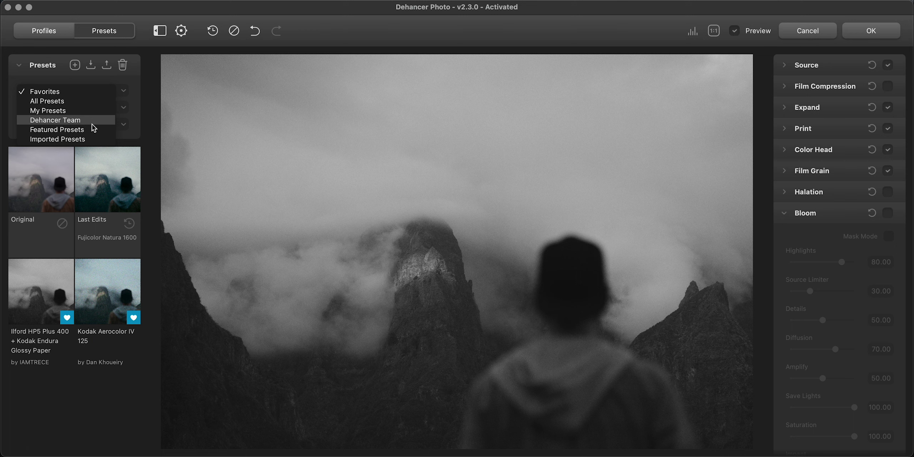
{"action": "left_click", "coordinate": [82, 98]}
{"action": "scroll", "coordinate": [84, 260], "scroll_direction": "down", "scroll_amount": 1}
{"action": "scroll", "coordinate": [84, 260], "scroll_direction": "down", "scroll_amount": 5}
{"action": "scroll", "coordinate": [83, 259], "scroll_direction": "down", "scroll_amount": 5}
{"action": "scroll", "coordinate": [83, 259], "scroll_direction": "down", "scroll_amount": 5}
{"action": "scroll", "coordinate": [84, 260], "scroll_direction": "down", "scroll_amount": 5}
{"action": "scroll", "coordinate": [84, 260], "scroll_direction": "down", "scroll_amount": 5}
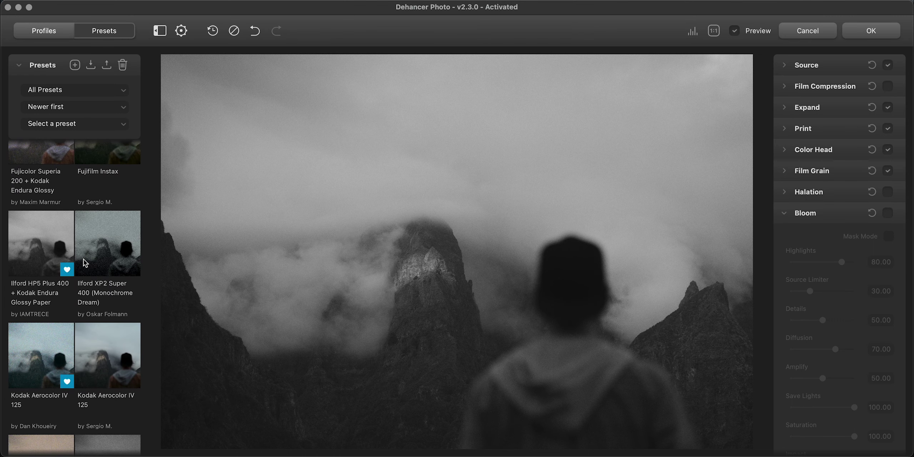
{"action": "left_click", "coordinate": [71, 266]}
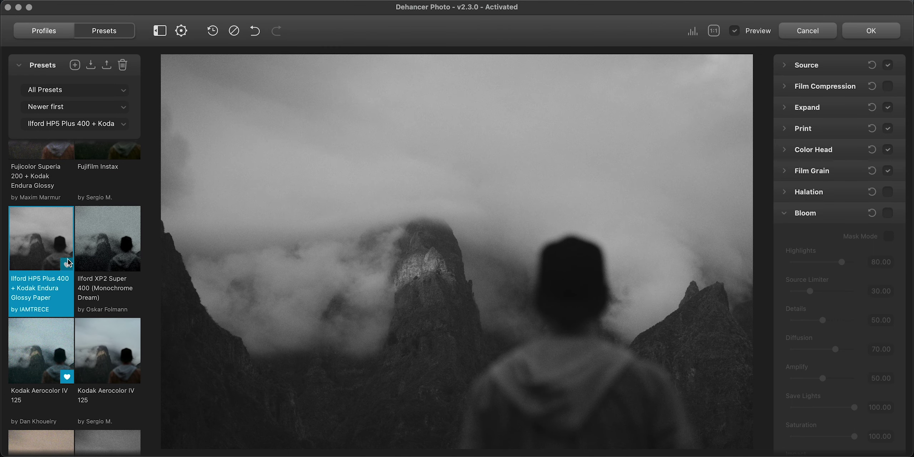
- Apply the Kodak Aerocolor IV 125 preset, briefly checking its film profile
{"action": "left_click", "coordinate": [48, 344]}
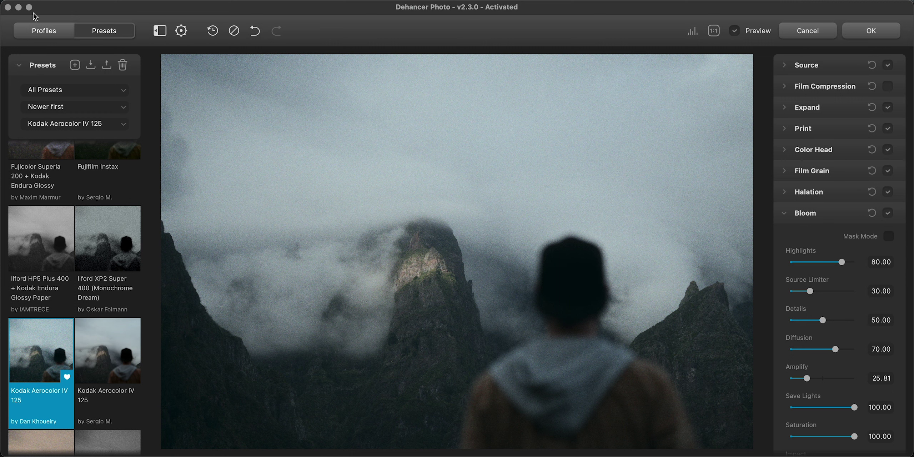
{"action": "left_click", "coordinate": [33, 32]}
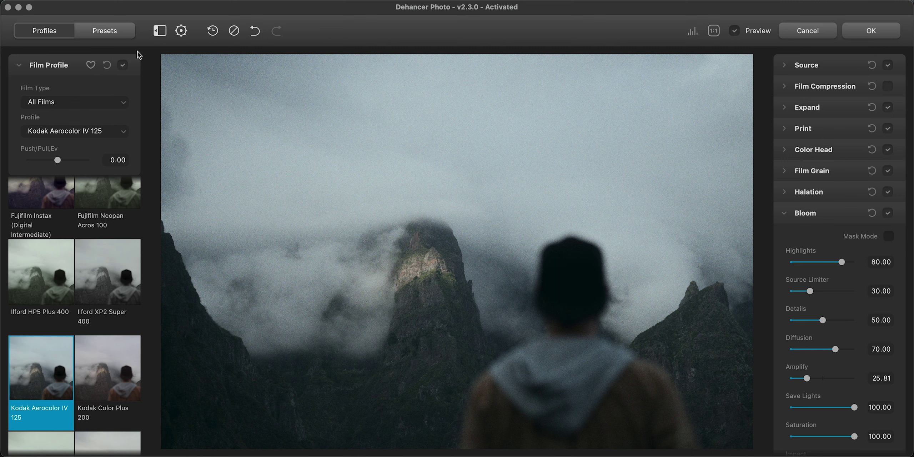
{"action": "left_click", "coordinate": [115, 34]}
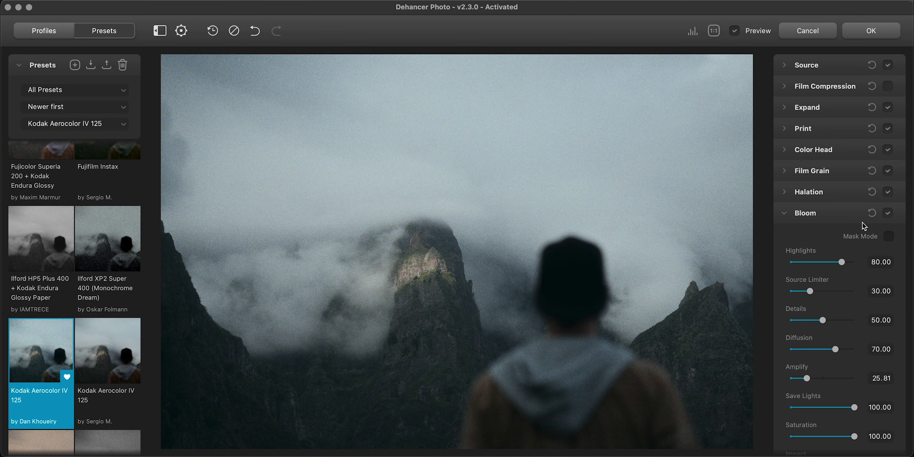
- Lower grain Amount to 10.37, Highlights to 10.60 and Midtones to 28.82, comparing with the original
{"action": "left_click", "coordinate": [854, 171]}
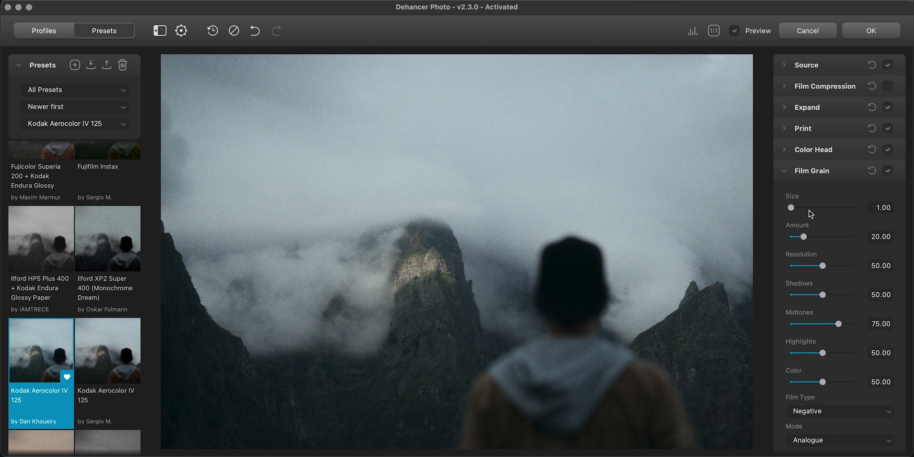
{"action": "left_click_drag", "start_coordinate": [804, 237], "coordinate": [797, 236]}
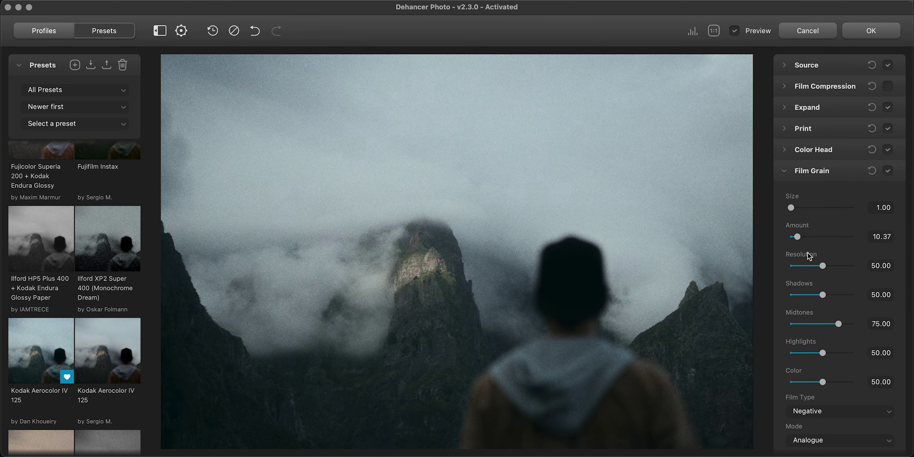
{"action": "left_click_drag", "start_coordinate": [822, 353], "coordinate": [798, 352]}
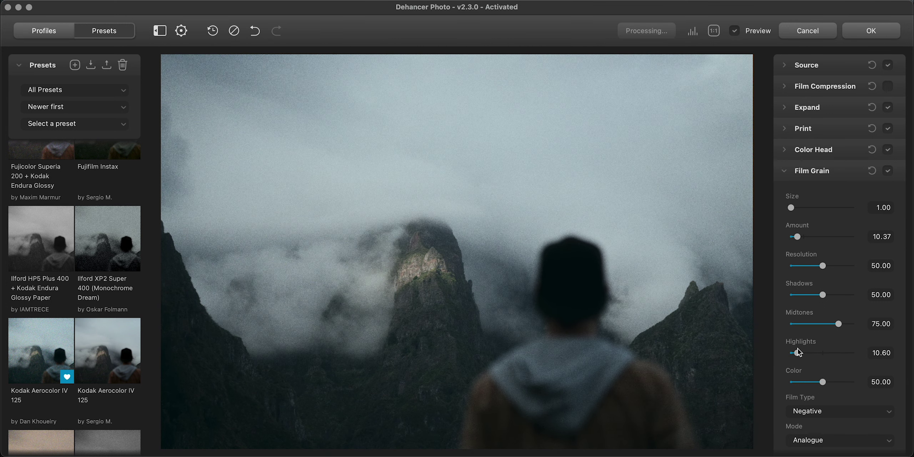
{"action": "left_click_drag", "start_coordinate": [837, 324], "coordinate": [809, 324]}
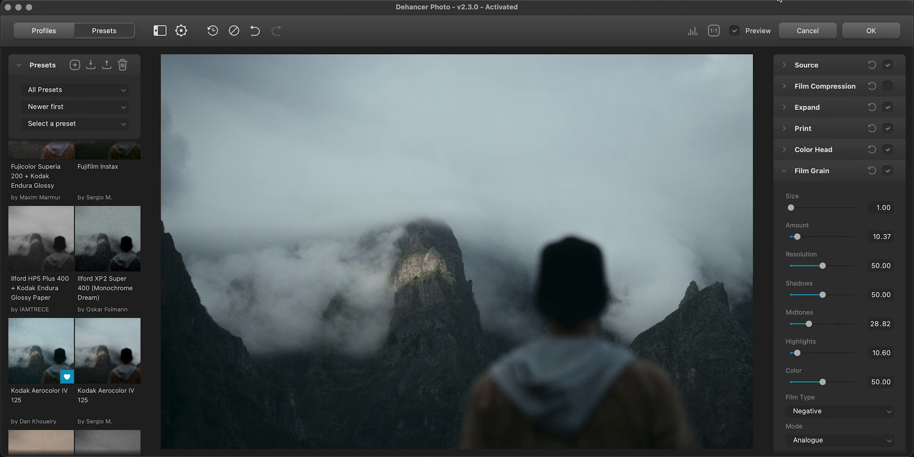
{"action": "left_click", "coordinate": [735, 31]}
{"action": "left_click", "coordinate": [735, 31]}
{"action": "left_click", "coordinate": [734, 31]}
- Push the Kodak Aerocolor IV 125 film profile to +2.00 EV
{"action": "scroll", "coordinate": [84, 199], "scroll_direction": "up", "scroll_amount": 10}
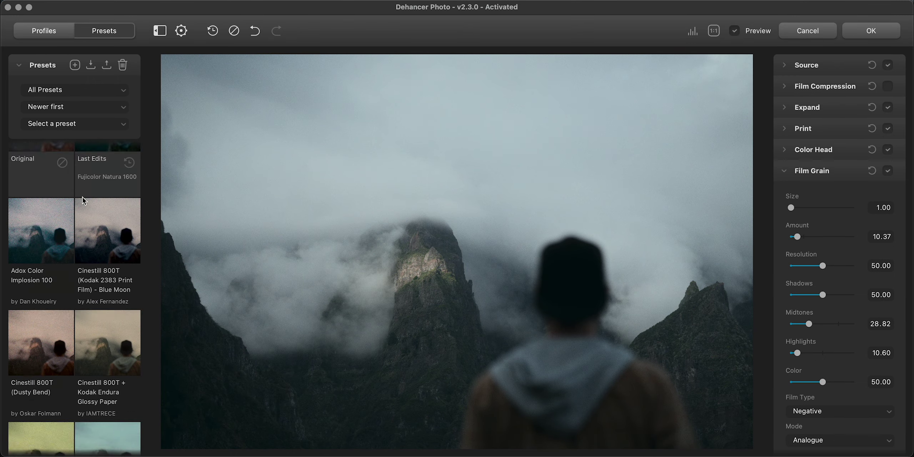
{"action": "left_click", "coordinate": [55, 35]}
{"action": "left_click_drag", "start_coordinate": [58, 157], "coordinate": [24, 158]}
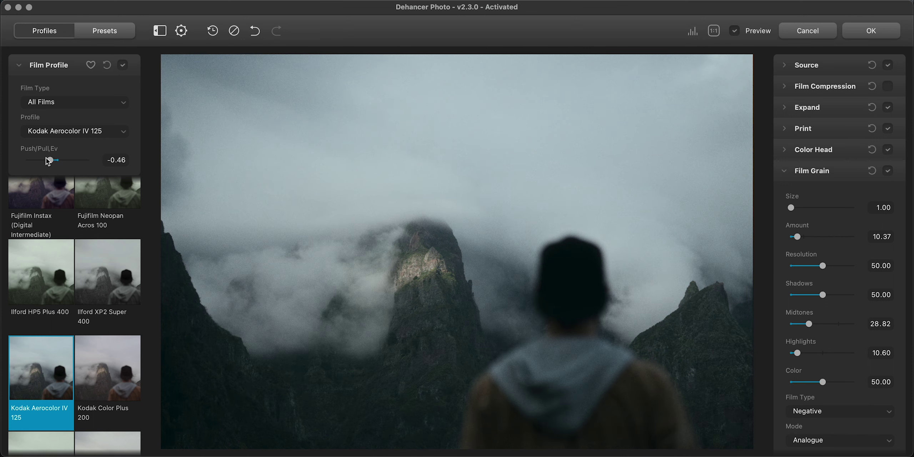
{"action": "left_click_drag", "start_coordinate": [89, 158], "coordinate": [22, 160]}
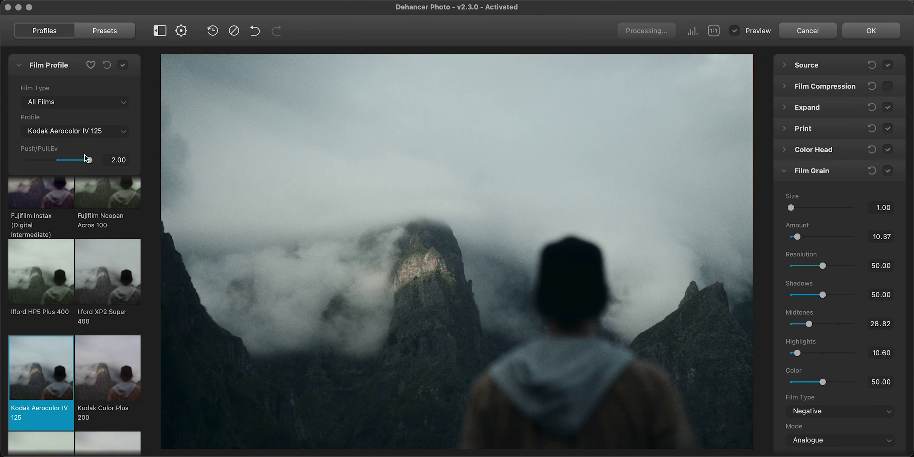
{"action": "left_click_drag", "start_coordinate": [19, 157], "coordinate": [173, 148]}
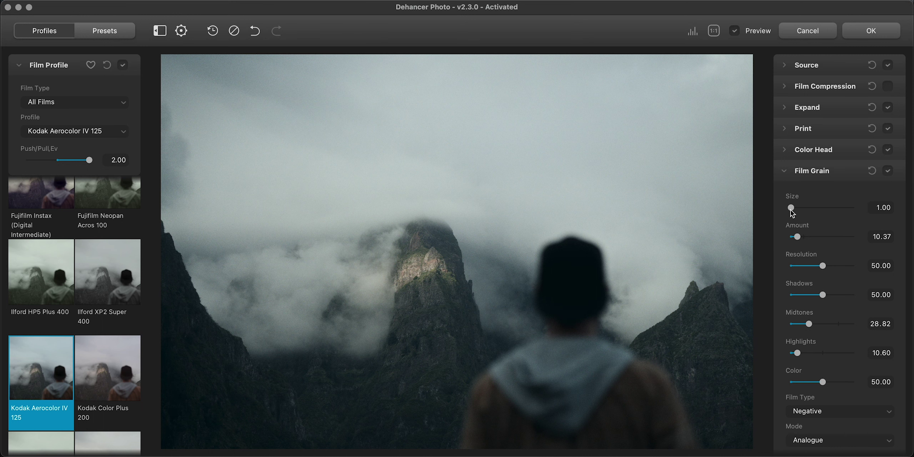
- Set grain Size 1.78, white point 110.57 and black point -7.48
{"action": "left_click_drag", "start_coordinate": [791, 208], "coordinate": [795, 207]}
{"action": "left_click", "coordinate": [808, 108]}
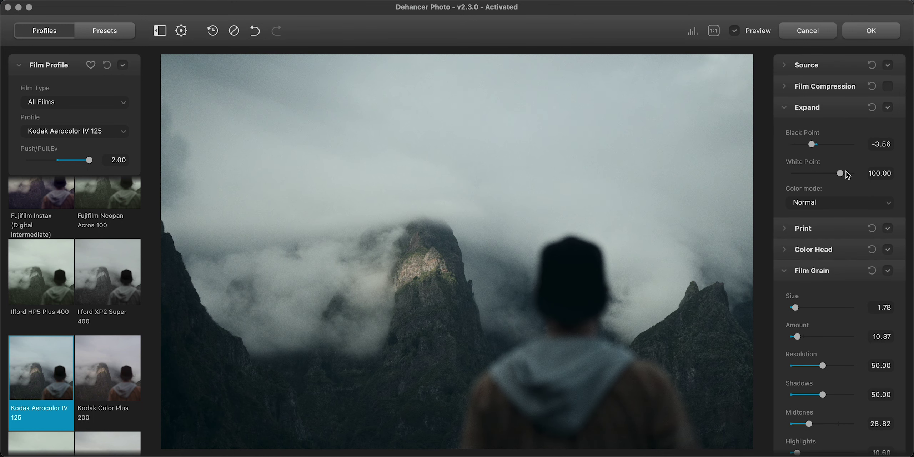
{"action": "left_click_drag", "start_coordinate": [841, 174], "coordinate": [848, 174]}
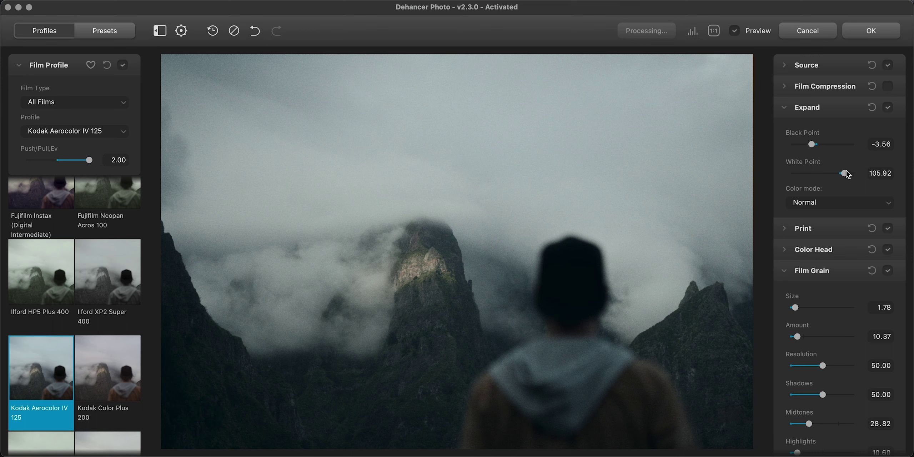
{"action": "left_click_drag", "start_coordinate": [812, 144], "coordinate": [807, 145]}
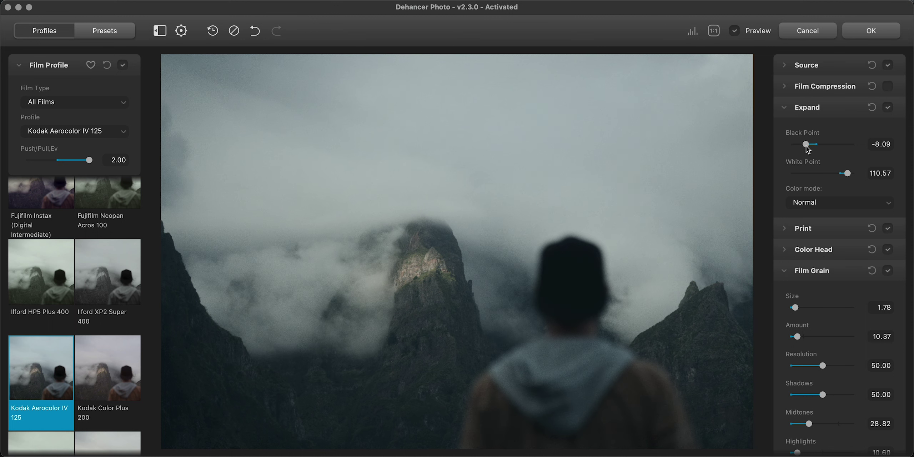
- Choose Kodak Endura Glossy Paper as print, with Exposure 0.51 and Tonal Contrast 17.14
{"action": "left_click", "coordinate": [851, 229]}
{"action": "left_click", "coordinate": [858, 266]}
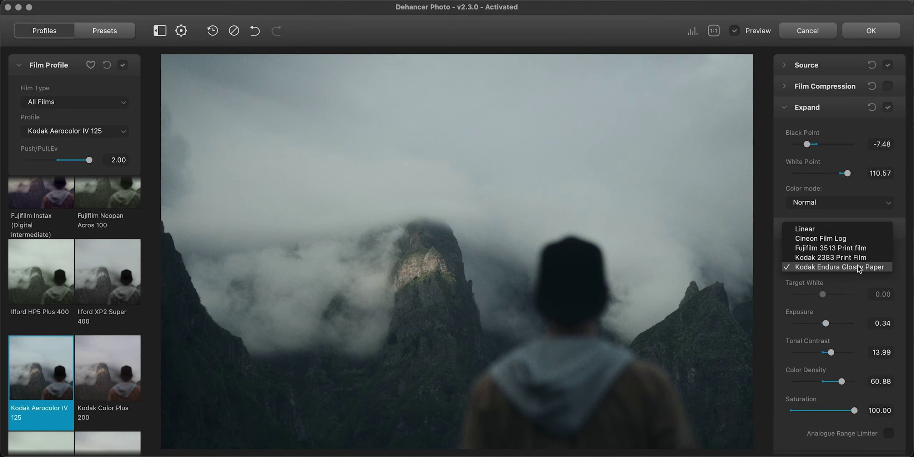
{"action": "left_click", "coordinate": [854, 258]}
{"action": "left_click", "coordinate": [851, 265]}
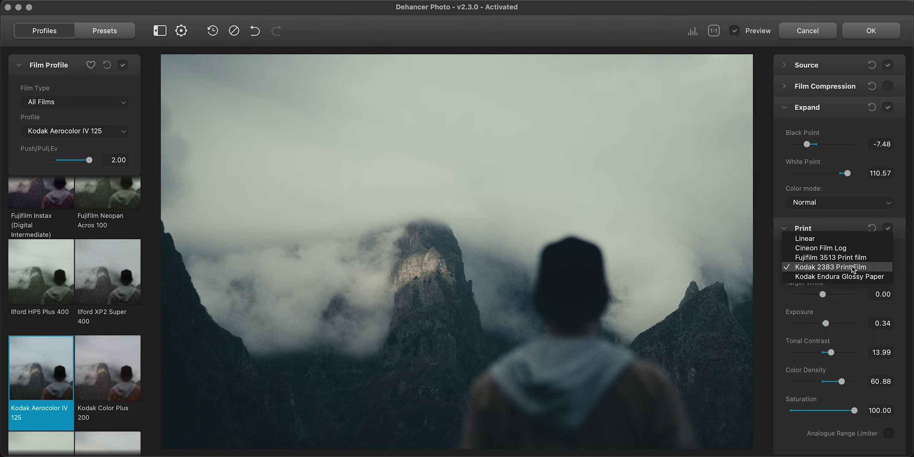
{"action": "left_click", "coordinate": [851, 257]}
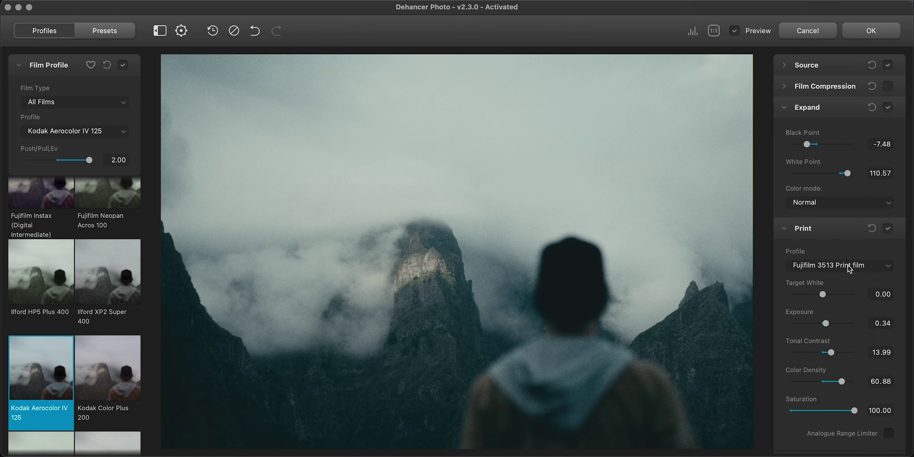
{"action": "left_click", "coordinate": [848, 265]}
{"action": "left_click", "coordinate": [836, 257]}
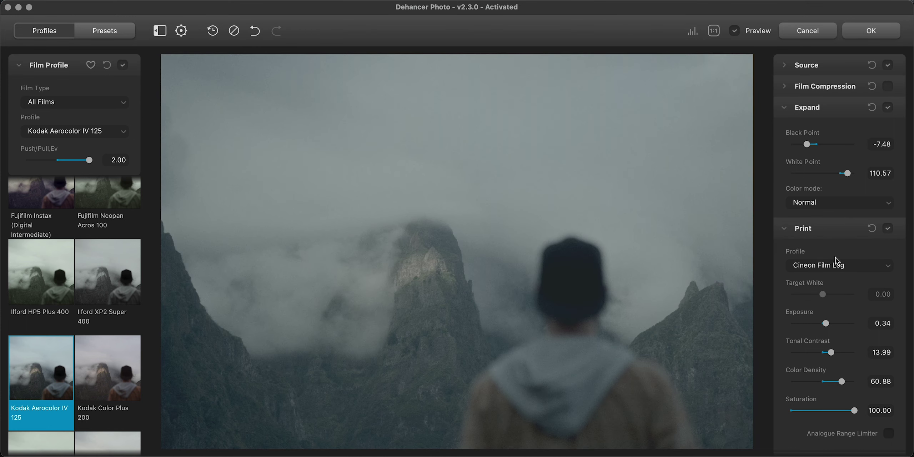
{"action": "left_click", "coordinate": [841, 265]}
{"action": "left_click", "coordinate": [837, 295]}
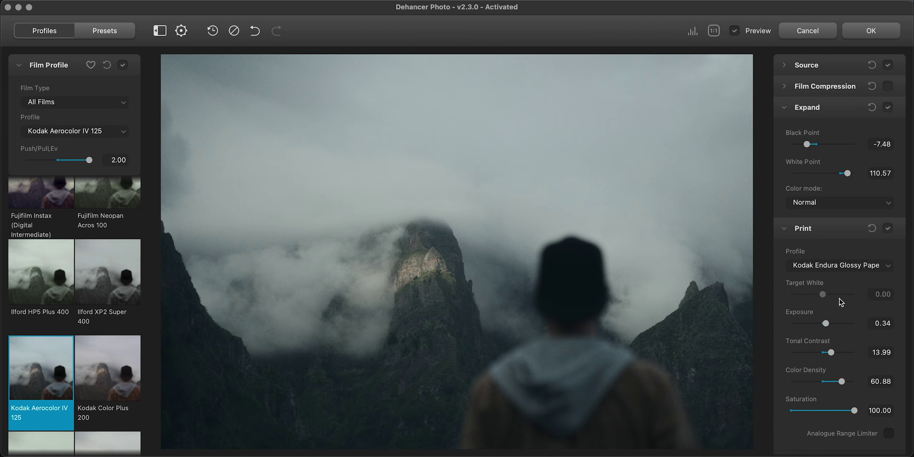
{"action": "left_click_drag", "start_coordinate": [826, 323], "coordinate": [828, 324]}
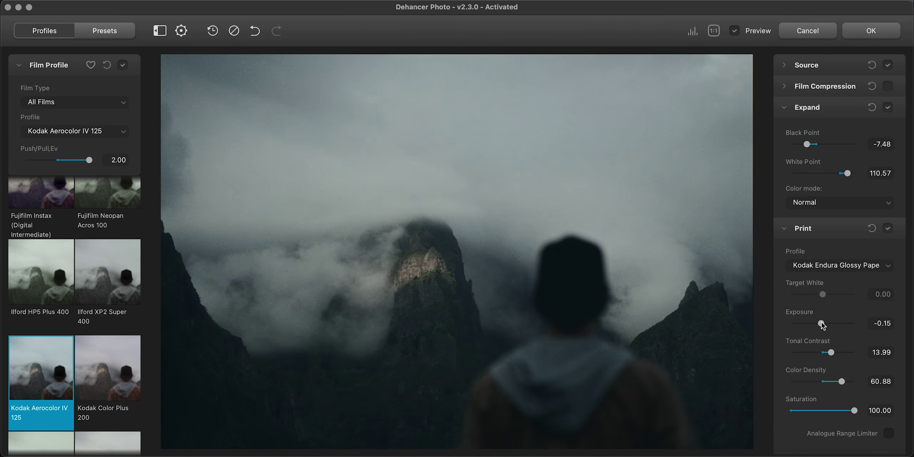
{"action": "left_click_drag", "start_coordinate": [831, 352], "coordinate": [834, 351]}
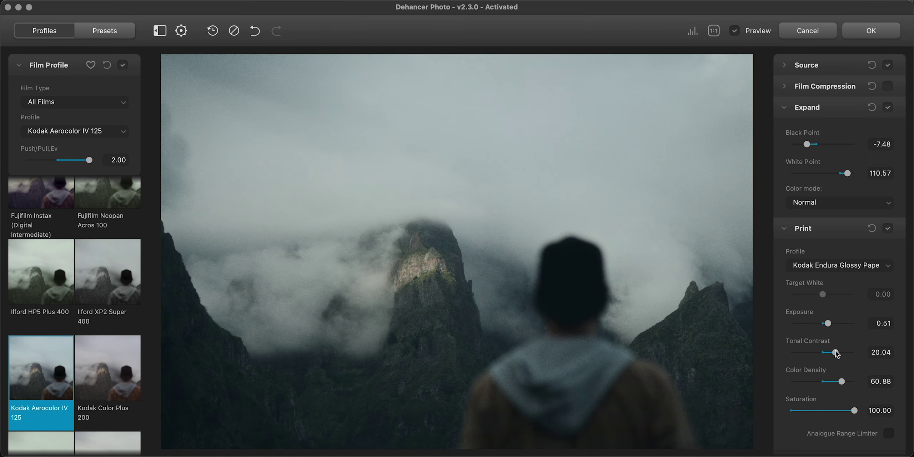
{"action": "scroll", "coordinate": [834, 352], "scroll_direction": "down", "scroll_amount": 3}
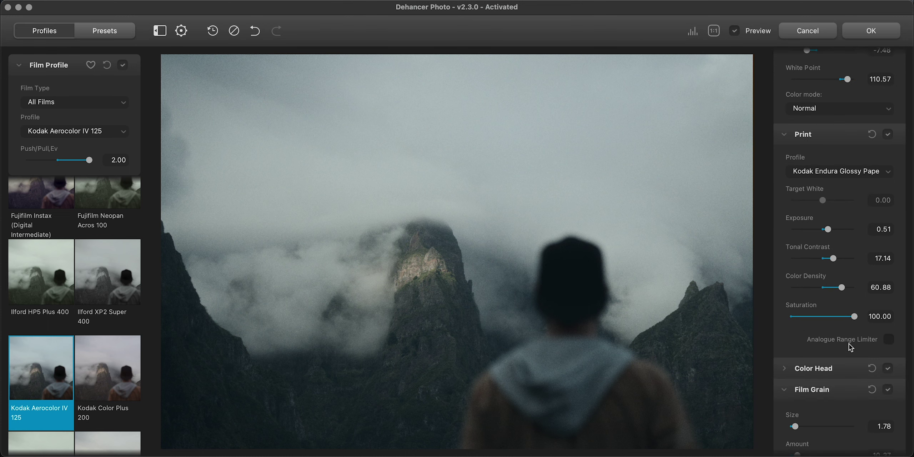
- Switch Halation off while inspecting the mountain peak at 1:1
{"action": "scroll", "coordinate": [889, 322], "scroll_direction": "down", "scroll_amount": 10}
{"action": "left_click", "coordinate": [888, 300]}
{"action": "left_click", "coordinate": [888, 301]}
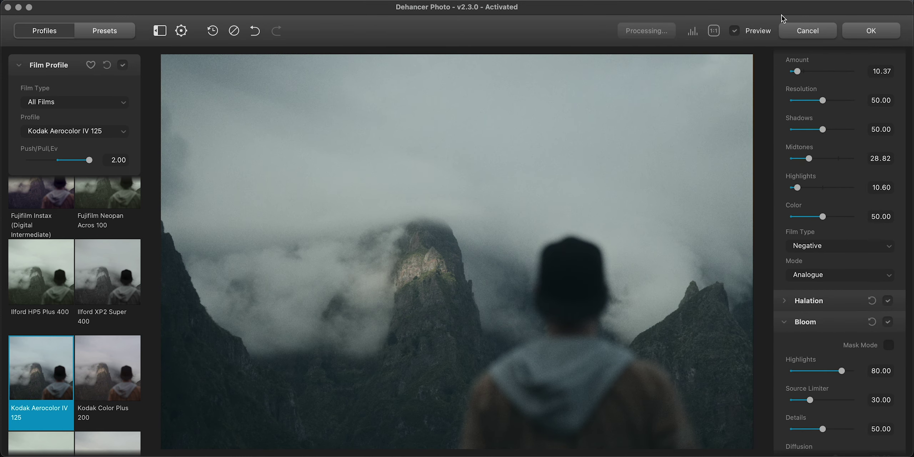
{"action": "left_click", "coordinate": [713, 31]}
{"action": "left_click_drag", "start_coordinate": [614, 193], "coordinate": [688, 130]}
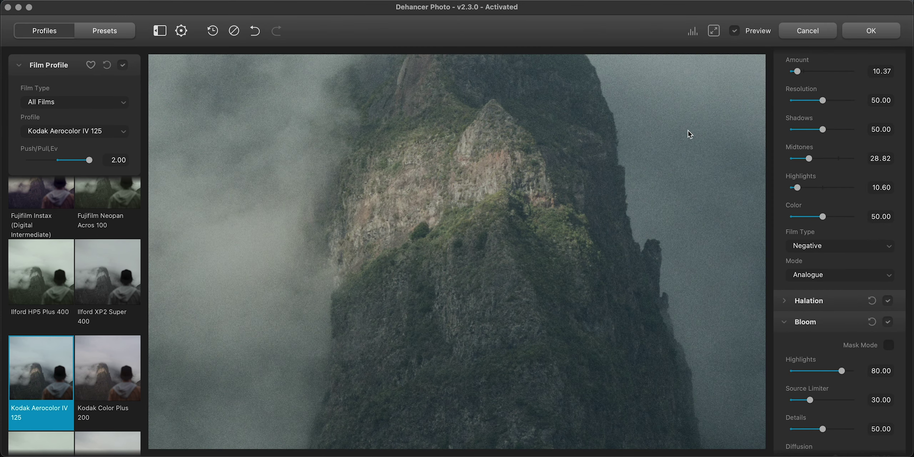
{"action": "left_click", "coordinate": [888, 300]}
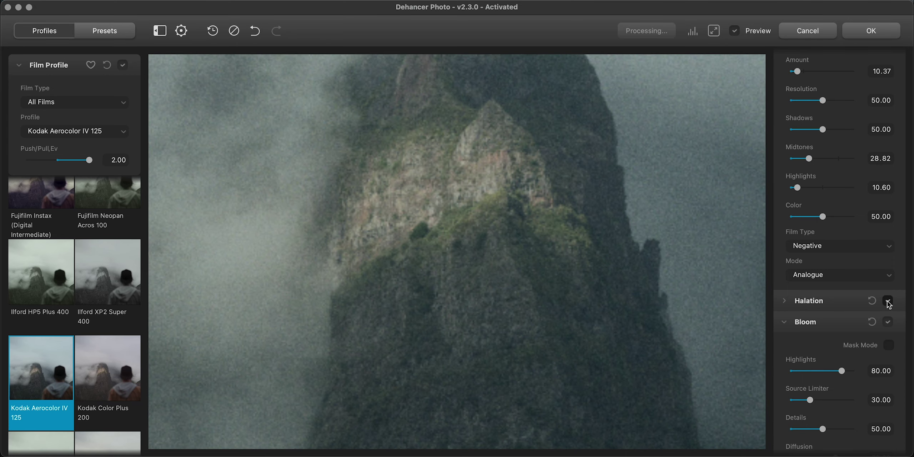
{"action": "left_click", "coordinate": [888, 300]}
{"action": "left_click", "coordinate": [888, 301]}
- Lower Bloom Highlights to 78.53 and compare with Bloom off, leaving it on
{"action": "left_click_drag", "start_coordinate": [841, 371], "coordinate": [840, 372]}
{"action": "left_click", "coordinate": [713, 30]}
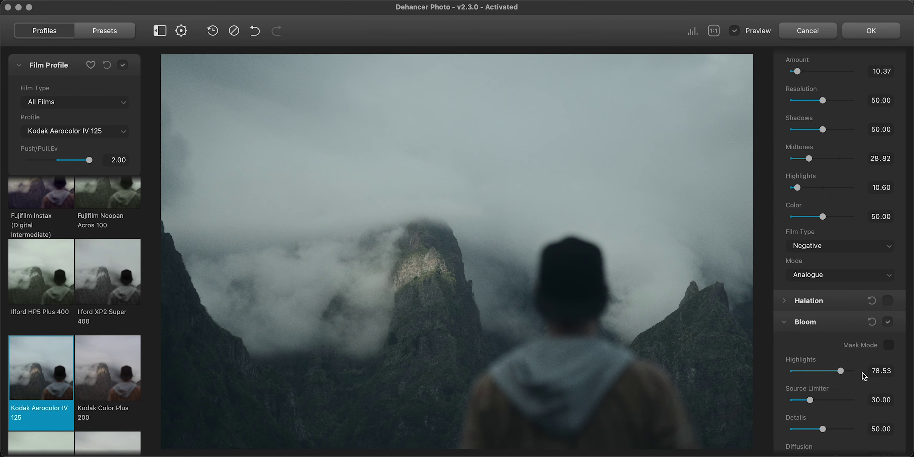
{"action": "left_click", "coordinate": [888, 322]}
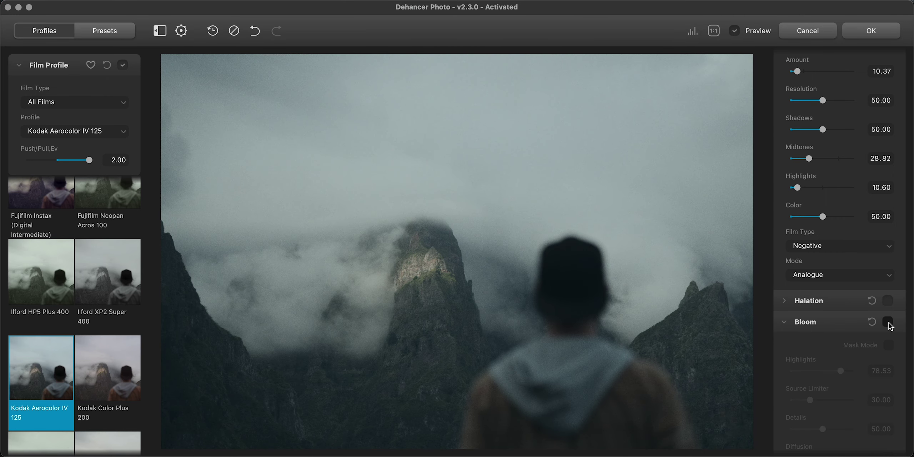
{"action": "left_click", "coordinate": [888, 322]}
{"action": "left_click", "coordinate": [887, 322]}
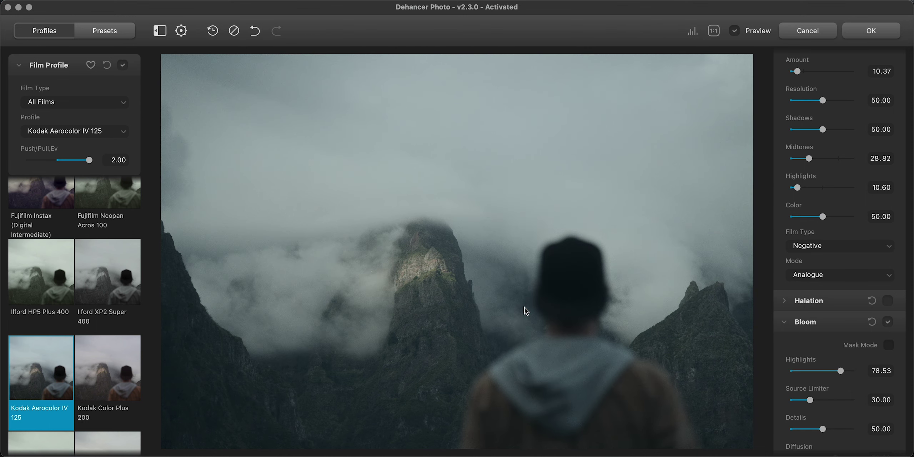